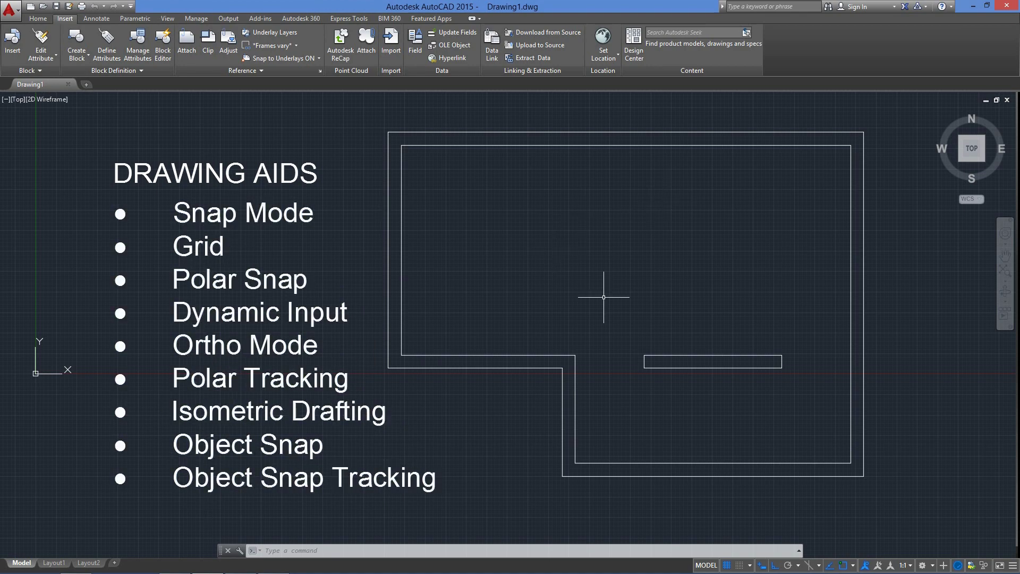
# Pan across the floor plan and open the Options dialog from the application menu.
pyautogui.moveTo(608, 296); pyautogui.dragTo(477, 300, button='middle')
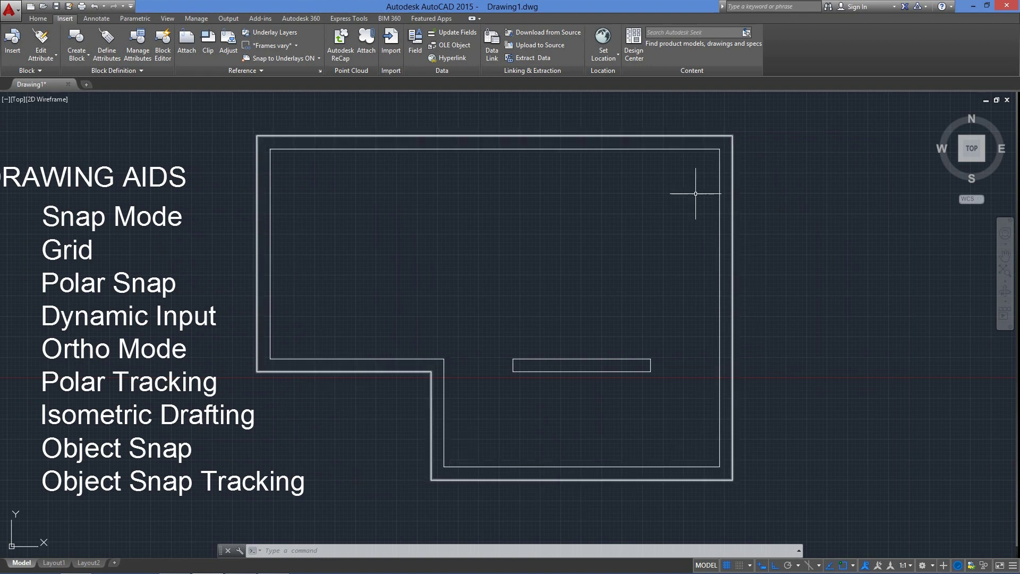
pyautogui.moveTo(522, 248)
pyautogui.mouseDown(button='middle')
pyautogui.moveTo(663, 243)
pyautogui.moveTo(654, 239)
pyautogui.mouseUp(button='middle')
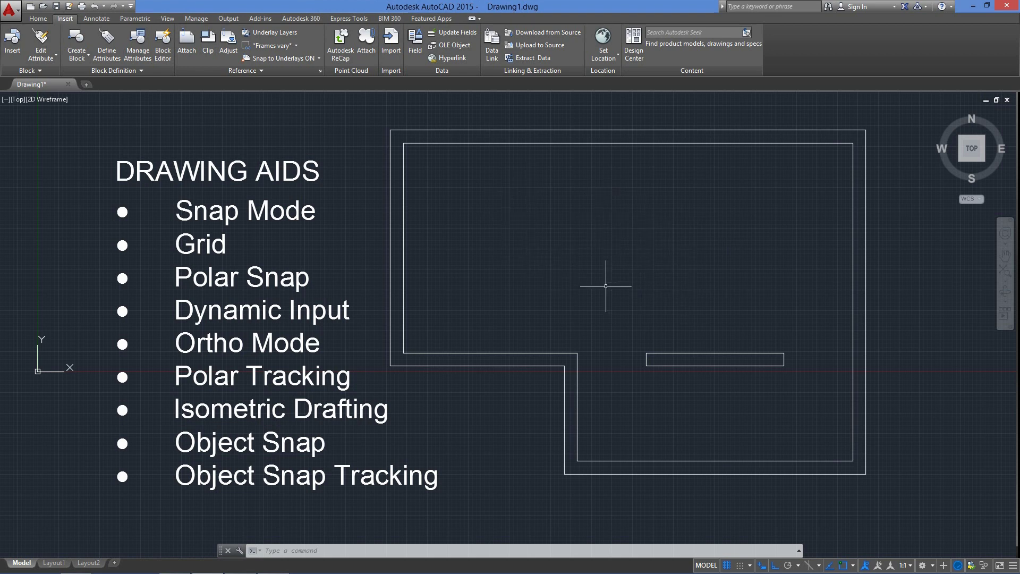
pyautogui.click(10, 19)
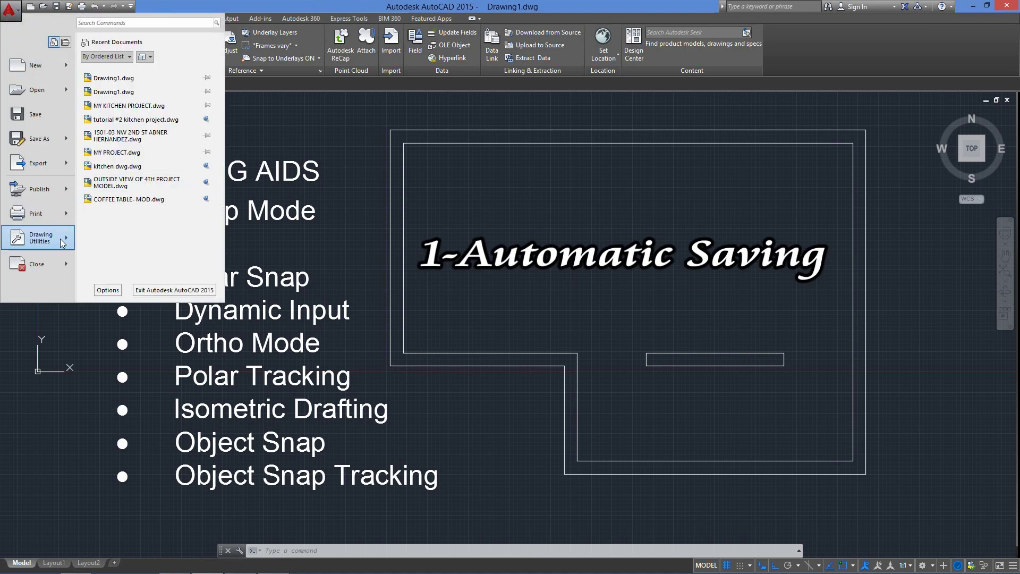
pyautogui.click(106, 290)
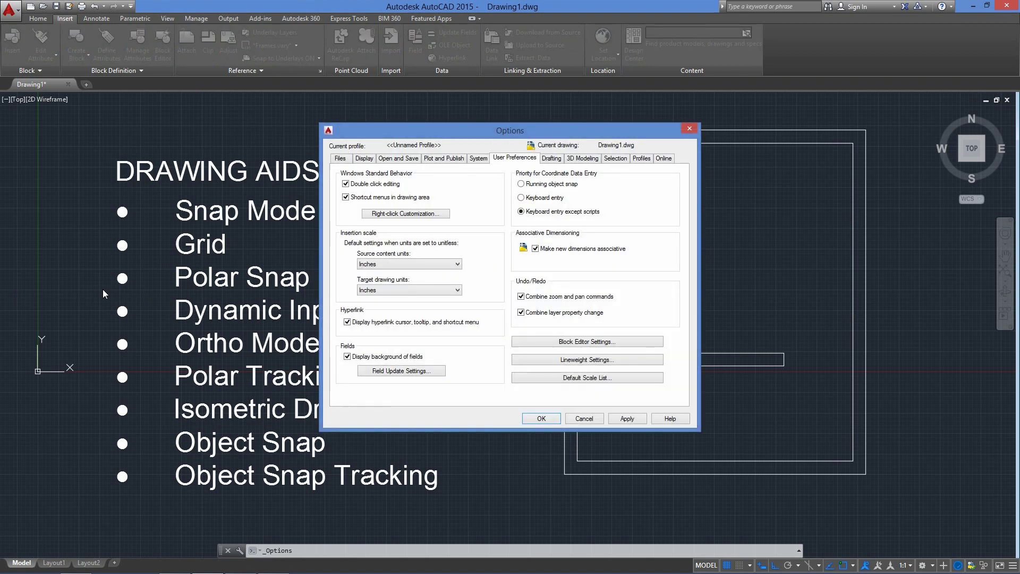
# Set Minutes between saves to 8 in Open and Save, keep backup copies on, and confirm.
pyautogui.click(344, 159)
pyautogui.click(361, 161)
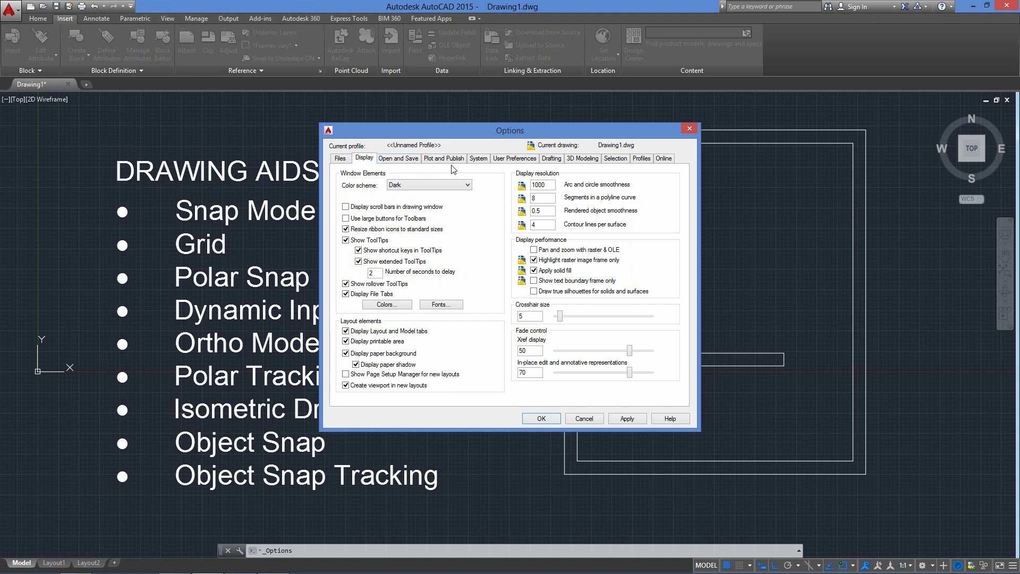
pyautogui.click(397, 159)
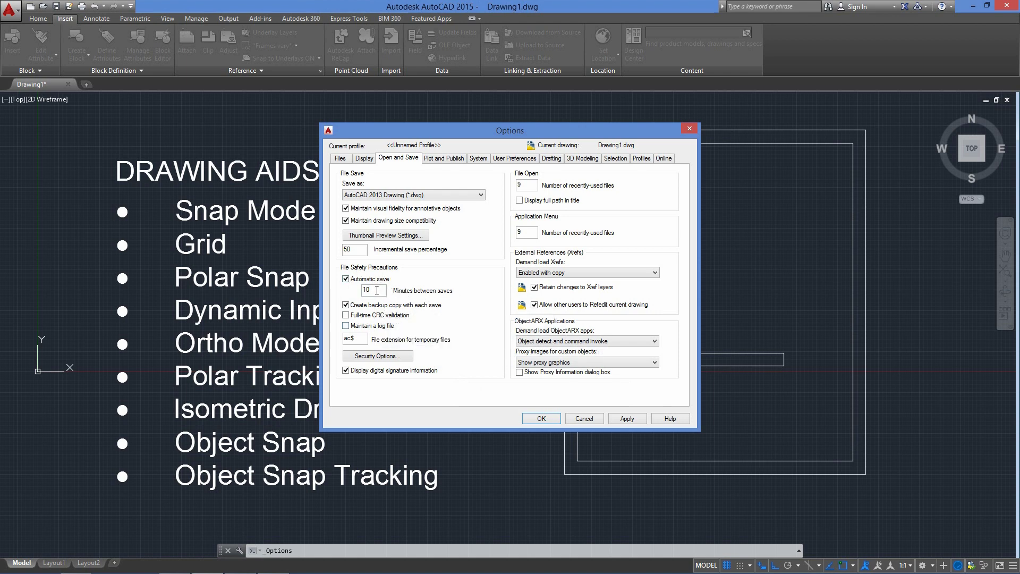
pyautogui.moveTo(377, 290); pyautogui.dragTo(359, 292)
pyautogui.write('8')
pyautogui.click(346, 305)
pyautogui.click(345, 306)
pyautogui.click(628, 419)
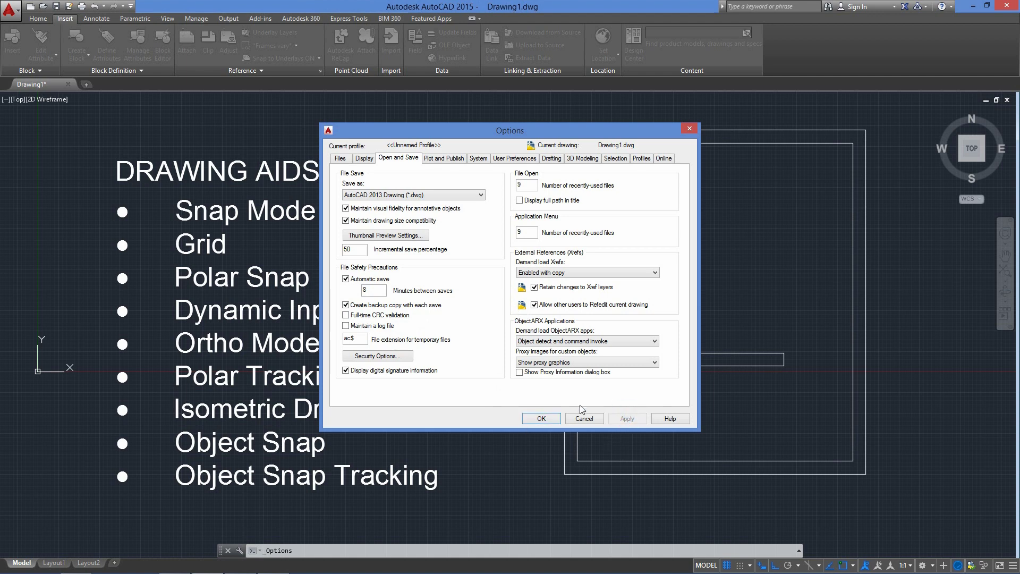
pyautogui.click(541, 419)
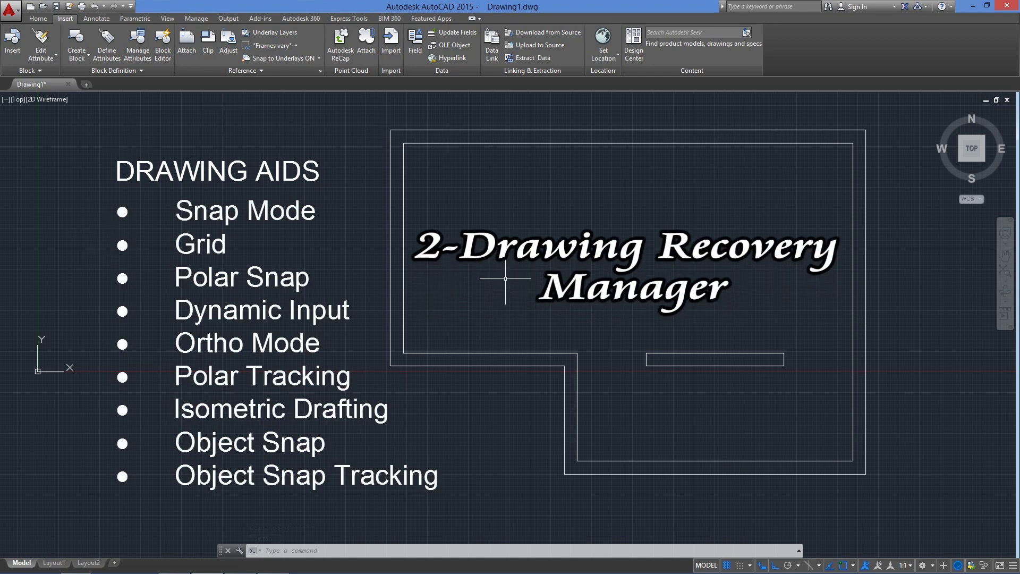
# Open the Drawing Recovery Manager from the Drawing Utilities menu.
pyautogui.click(9, 10)
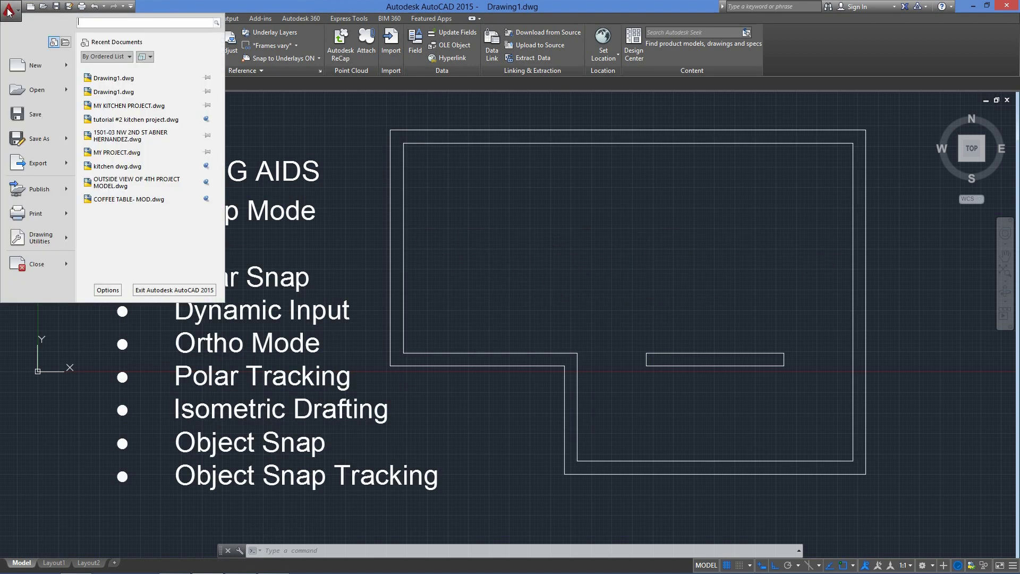
pyautogui.click(46, 242)
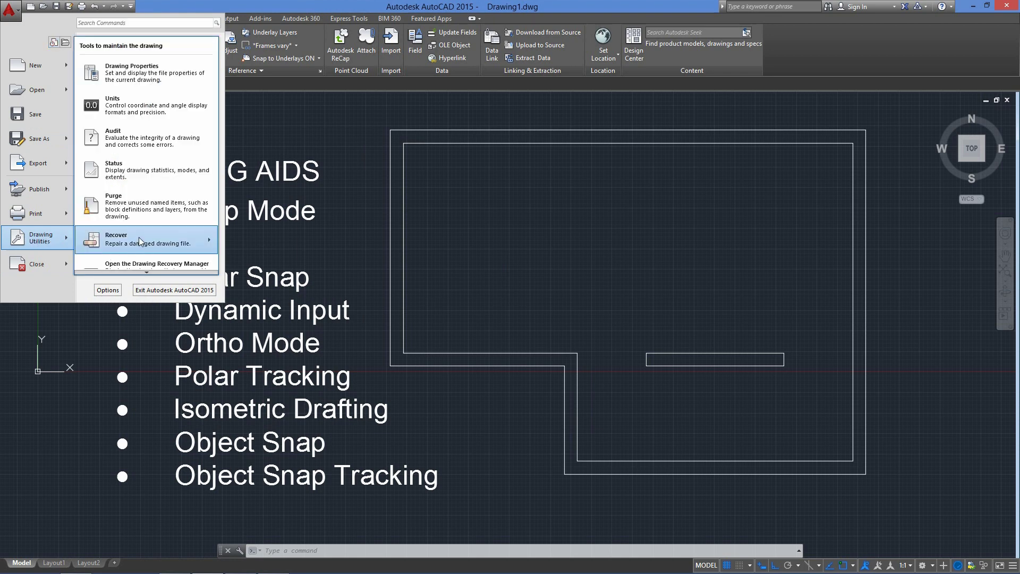
pyautogui.moveTo(140, 241)
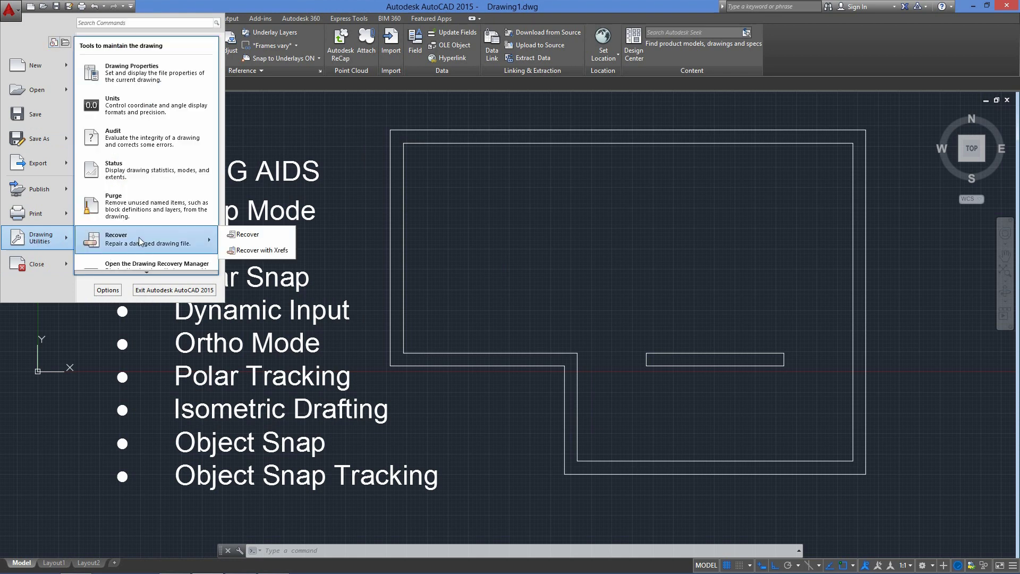
pyautogui.click(163, 255)
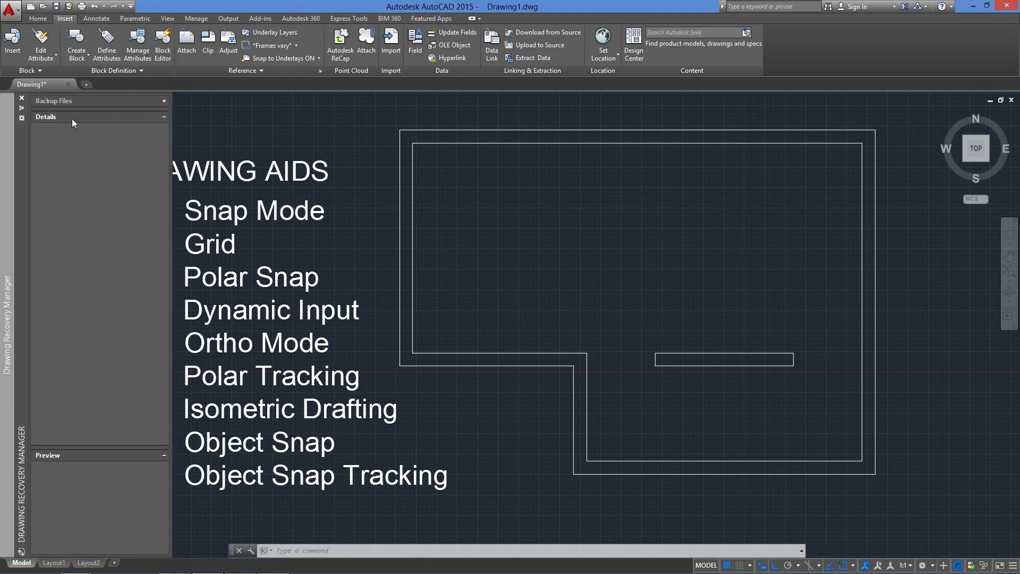
# Expand the Backup Files list and the Drawing1 backup entry to see its details.
pyautogui.click(163, 101)
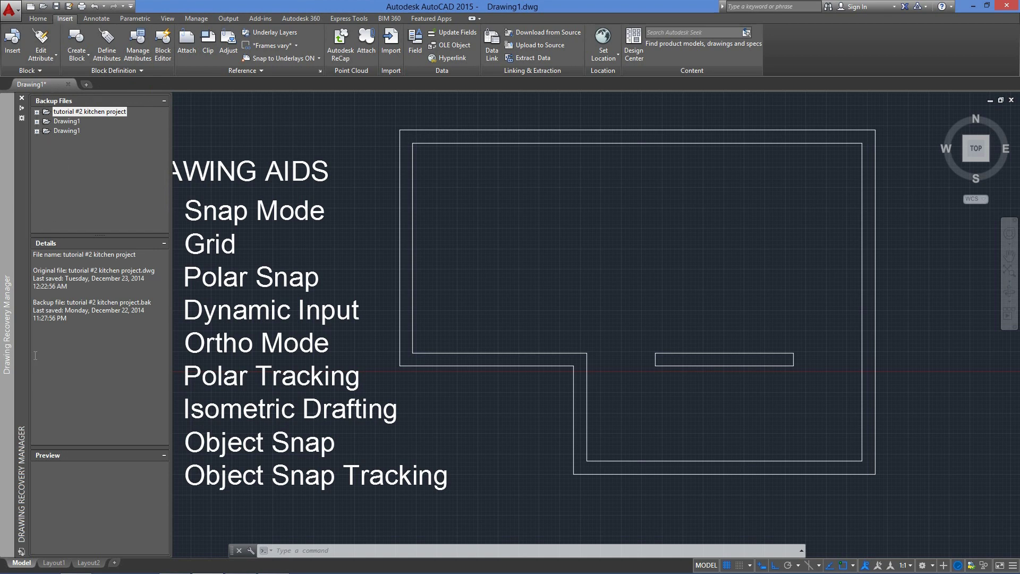
pyautogui.click(164, 102)
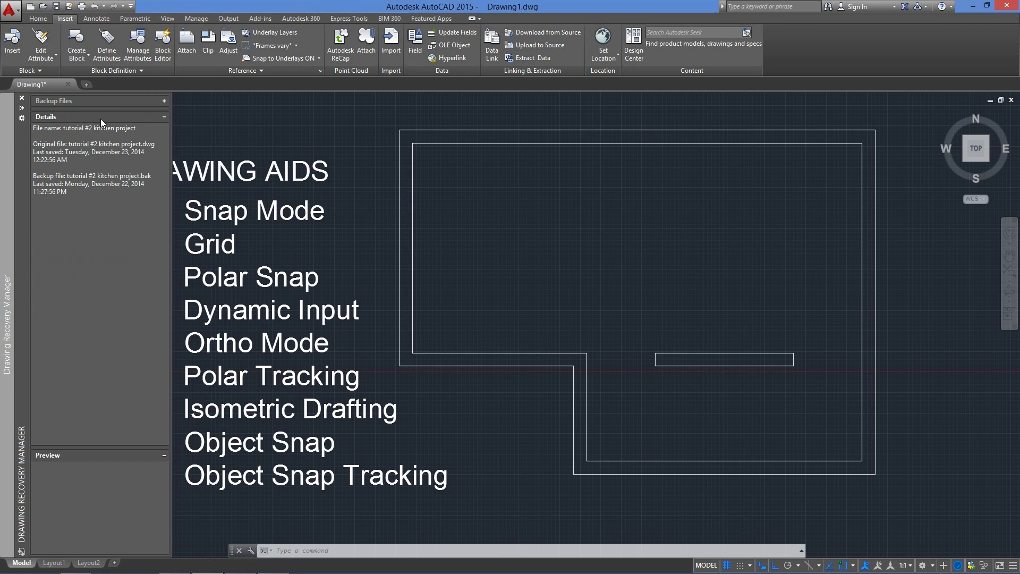
pyautogui.click(164, 101)
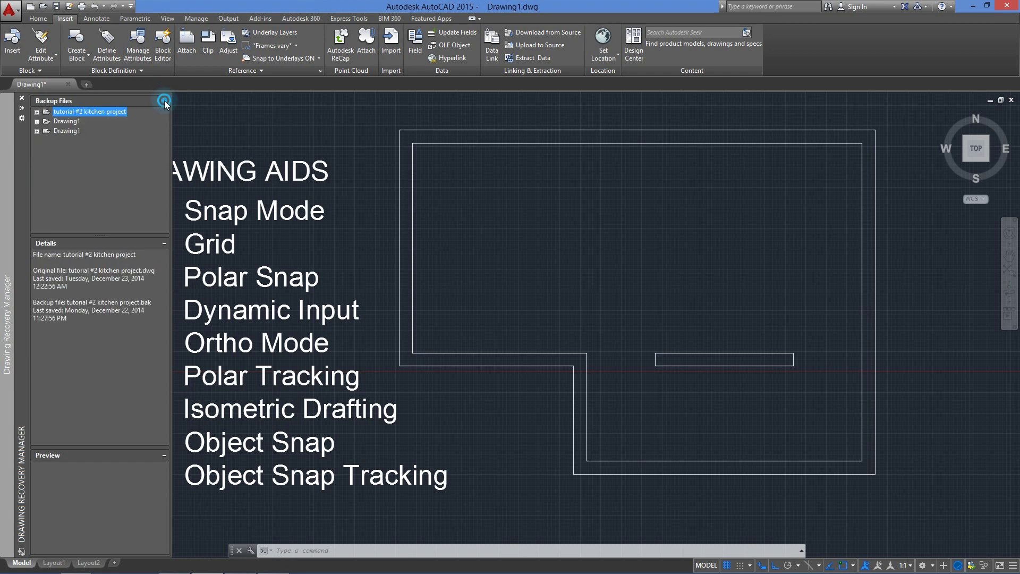
pyautogui.click(37, 122)
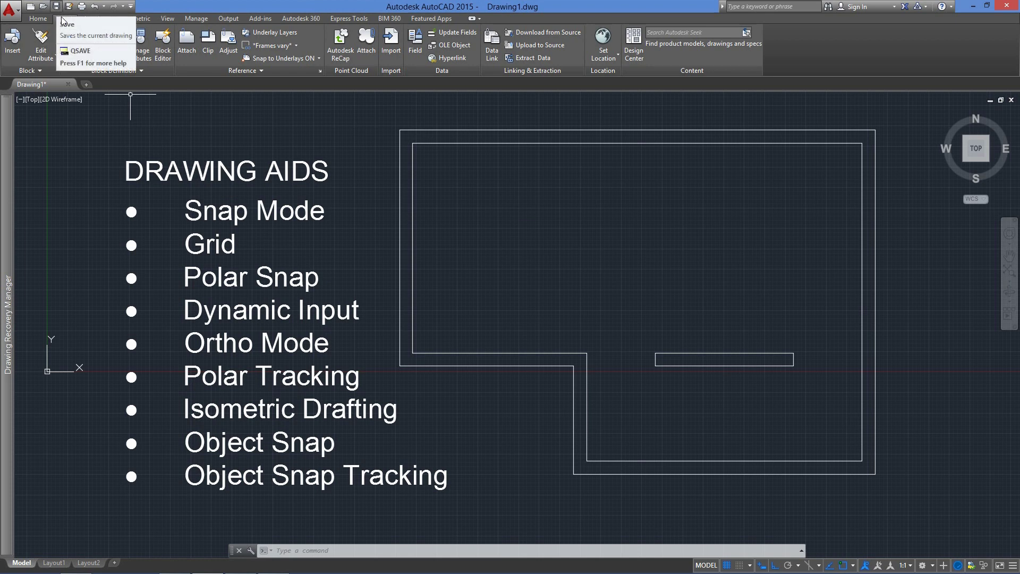
# Save the drawing, toggle the grid off and back on, and enter DS.
pyautogui.hotkey('ctrl', 's')
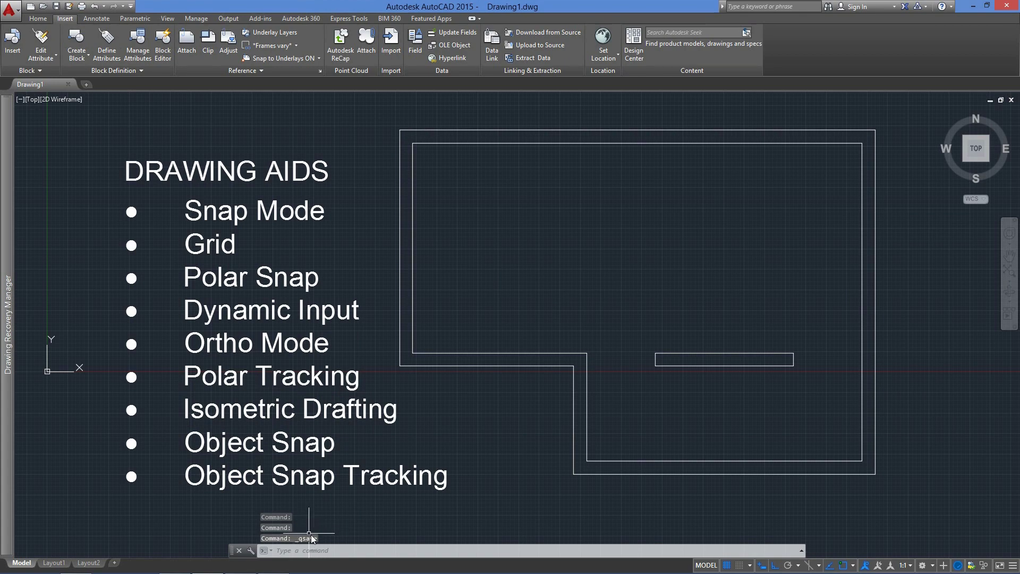
pyautogui.hotkey('ctrl', 's')
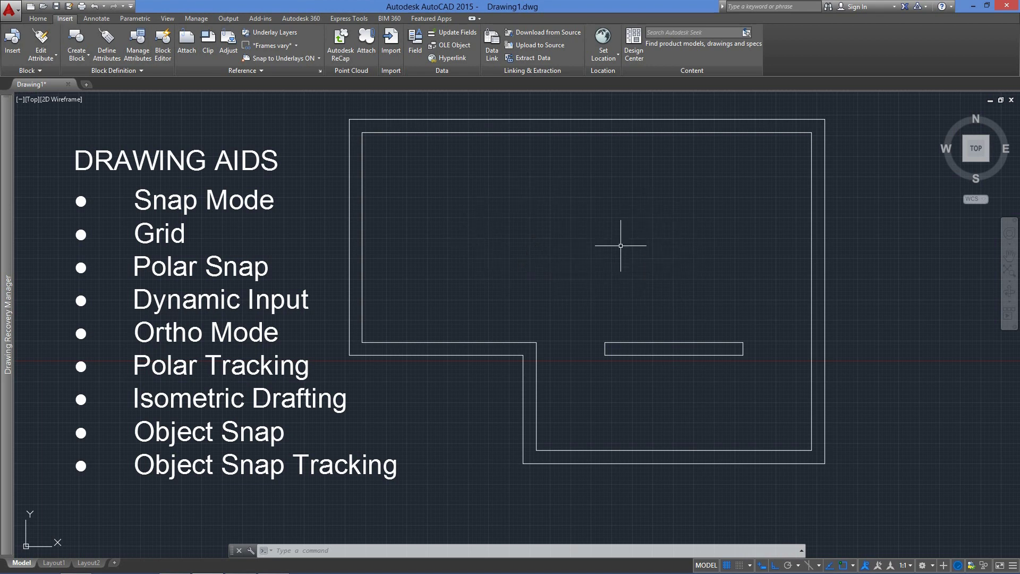
pyautogui.press('F7')
pyautogui.press('F7')
pyautogui.press('F7')
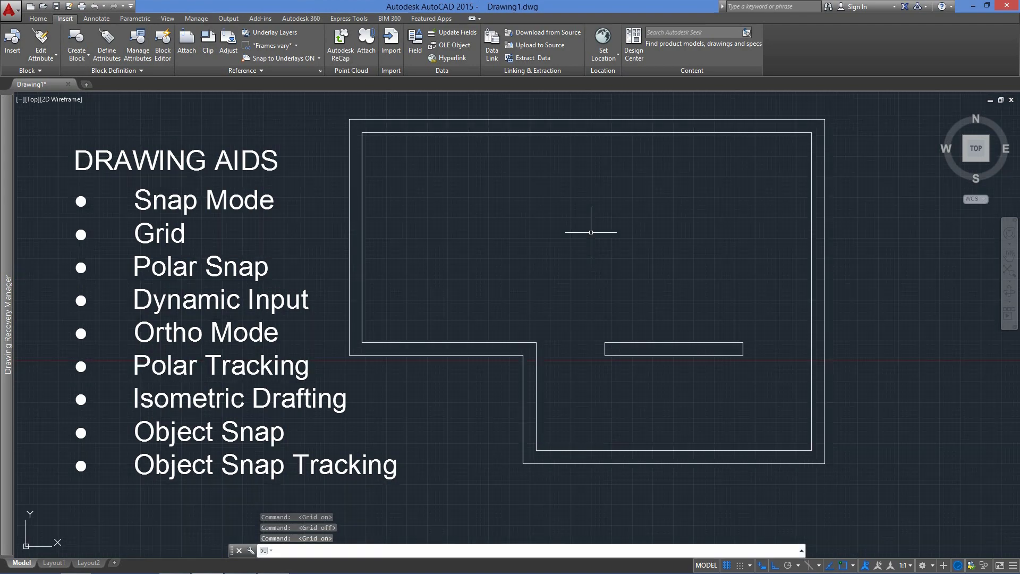
pyautogui.click(727, 566)
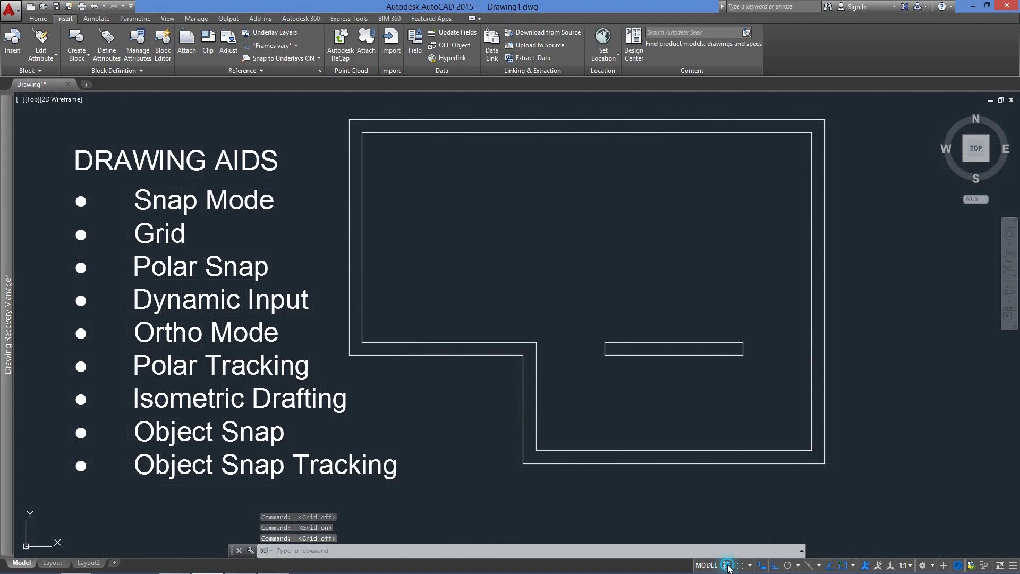
pyautogui.click(727, 566)
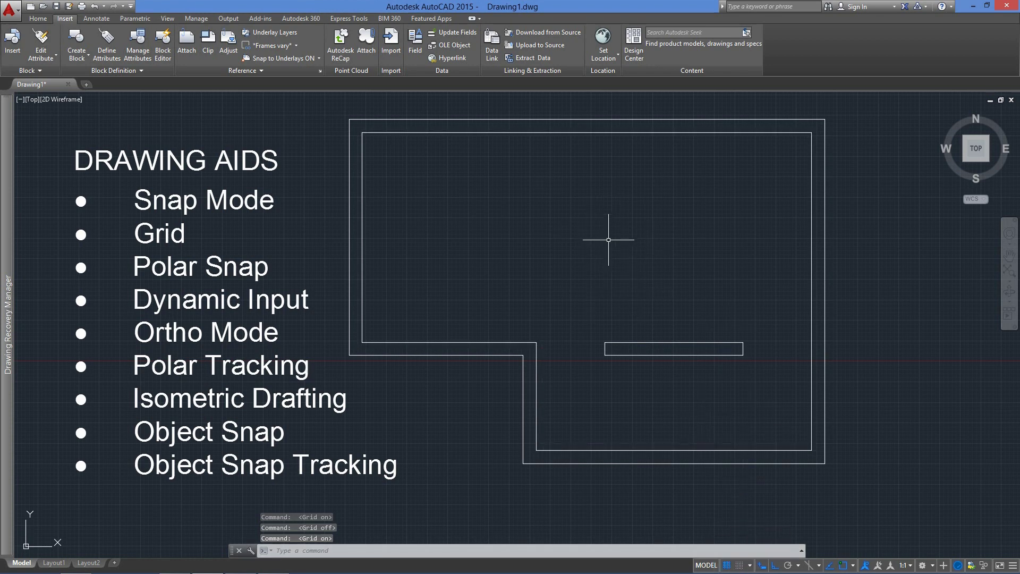
pyautogui.write('ds')
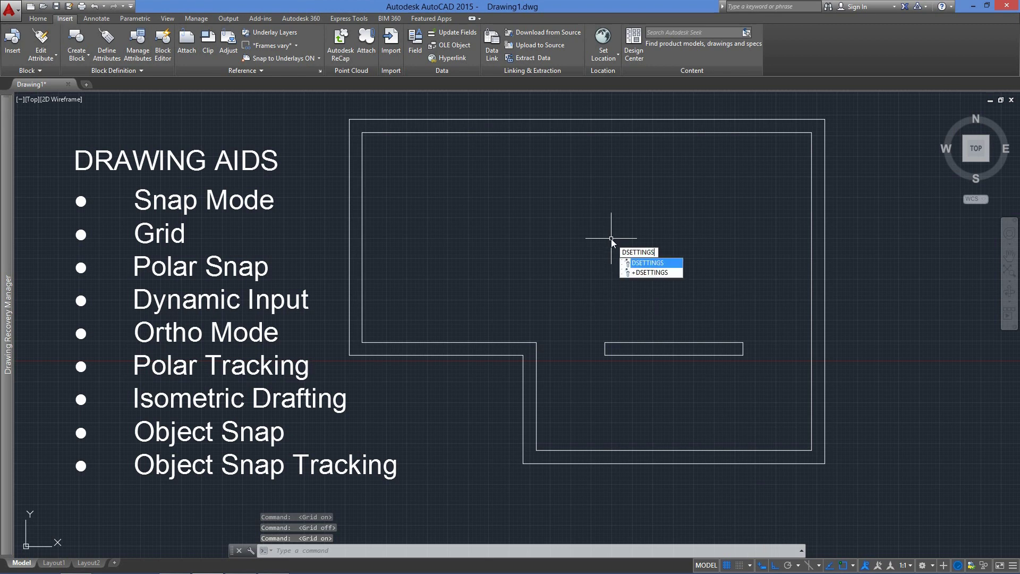
# Turn on displaying the grid beyond limits and the dotted grid in 2D model space.
pyautogui.press('Return')
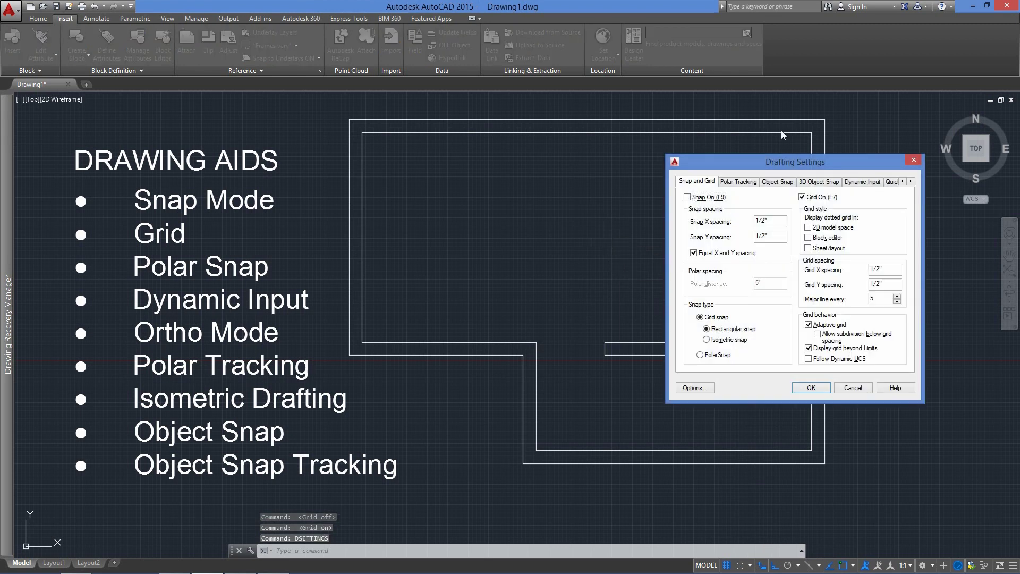
pyautogui.click(914, 160)
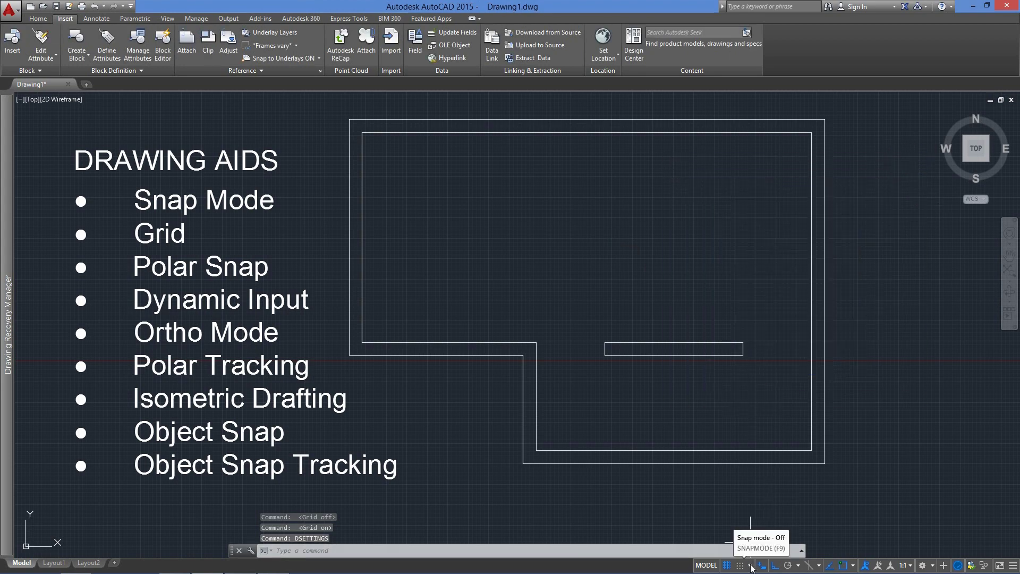
pyautogui.click(749, 565)
pyautogui.click(765, 551)
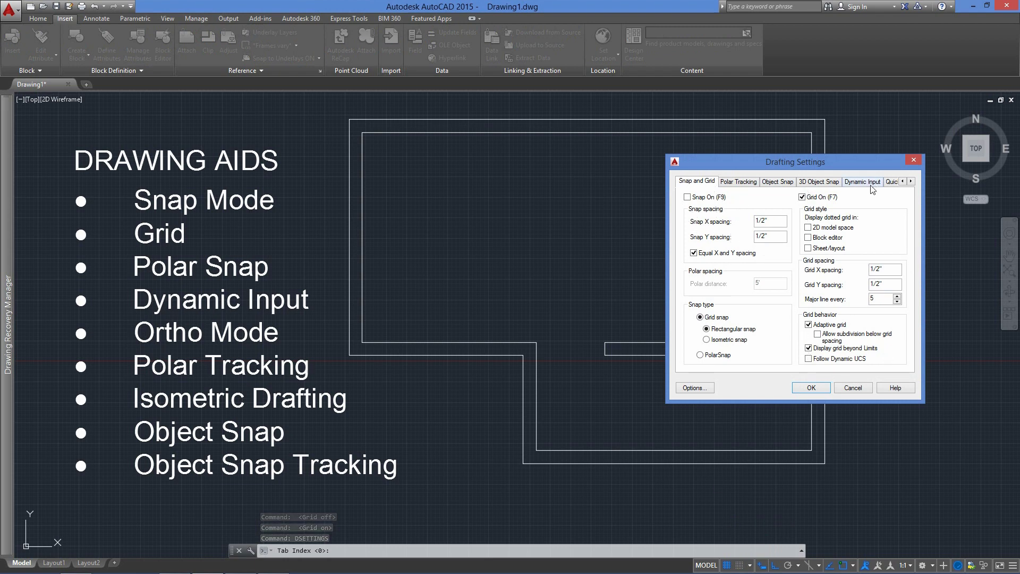
pyautogui.click(808, 348)
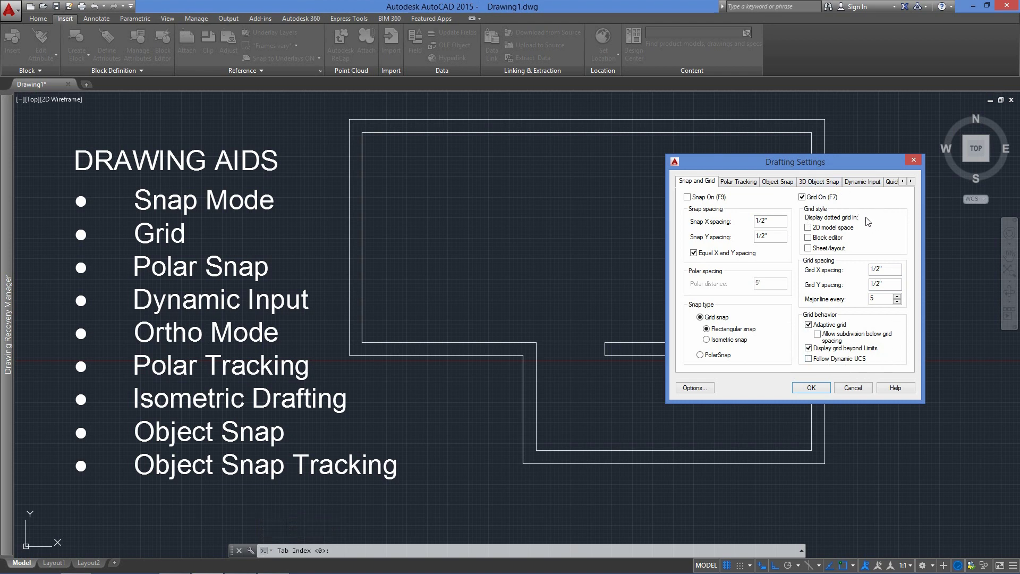
pyautogui.click(808, 227)
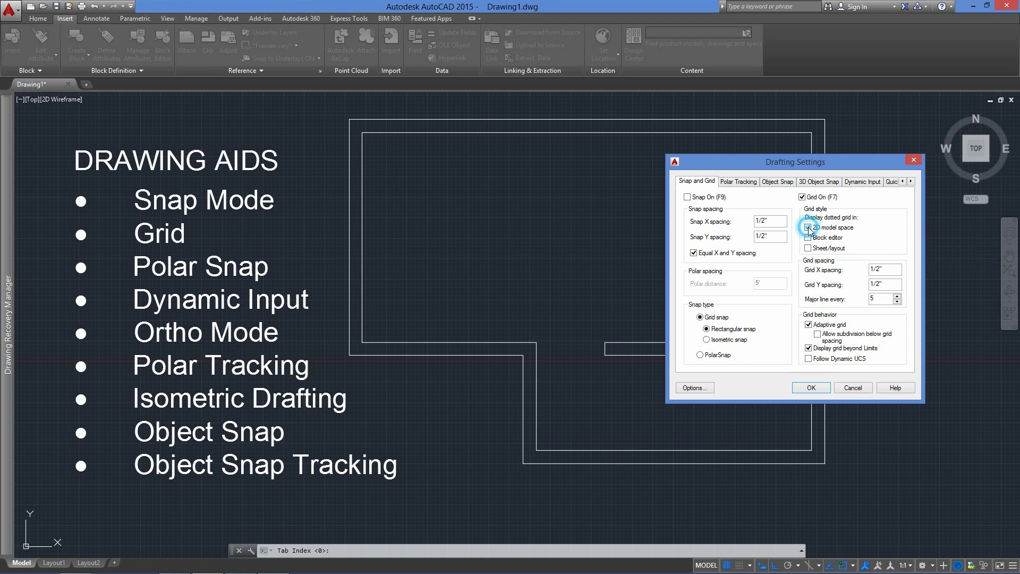
pyautogui.click(812, 388)
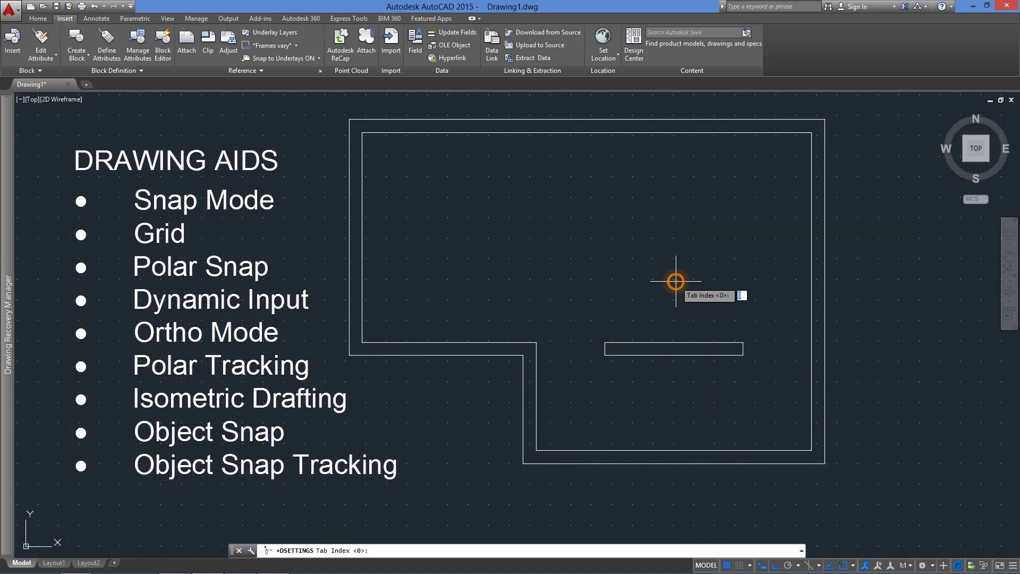
# Uncheck the dotted grid for 2D model space so a line grid shows.
pyautogui.press('Return')
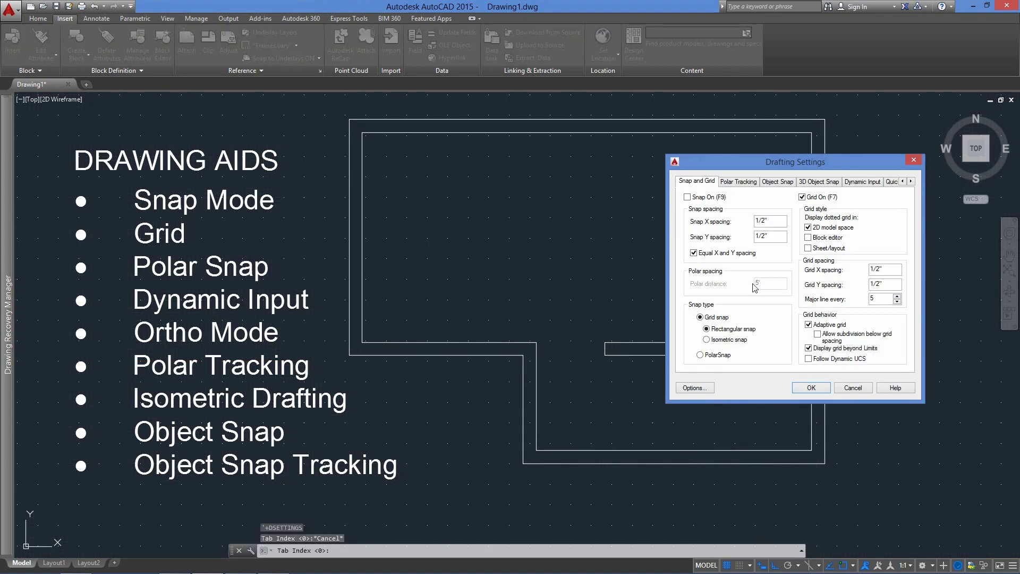
pyautogui.click(808, 228)
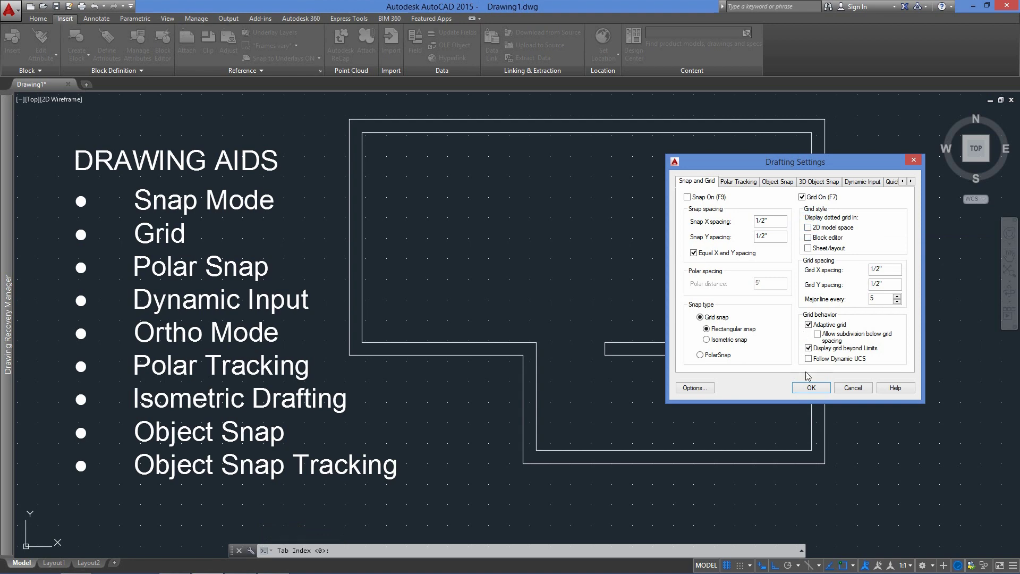
pyautogui.click(807, 388)
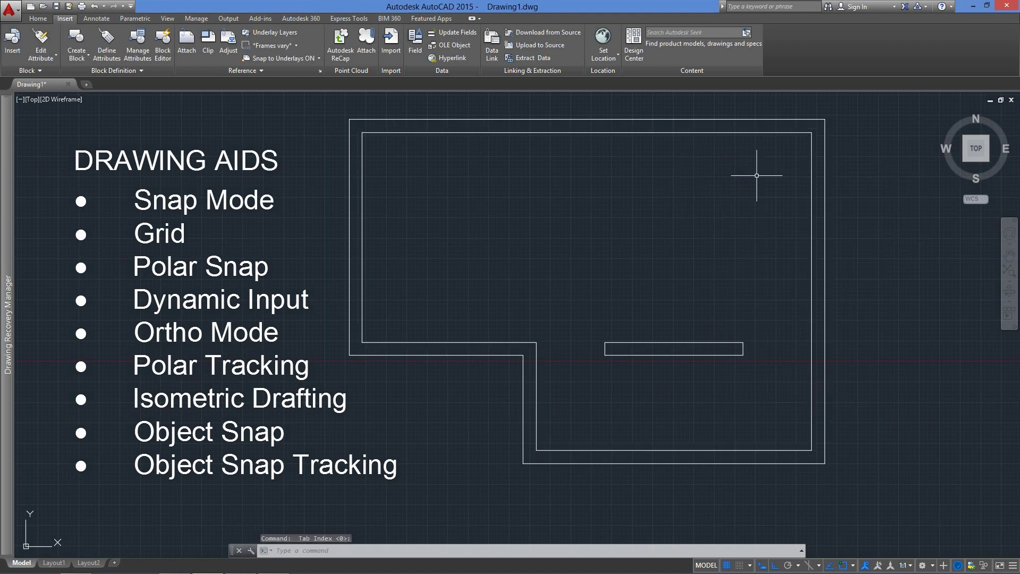
# Set Grid X spacing to 5' with Equal X and Y spacing unchecked, and confirm.
pyautogui.press('Return')
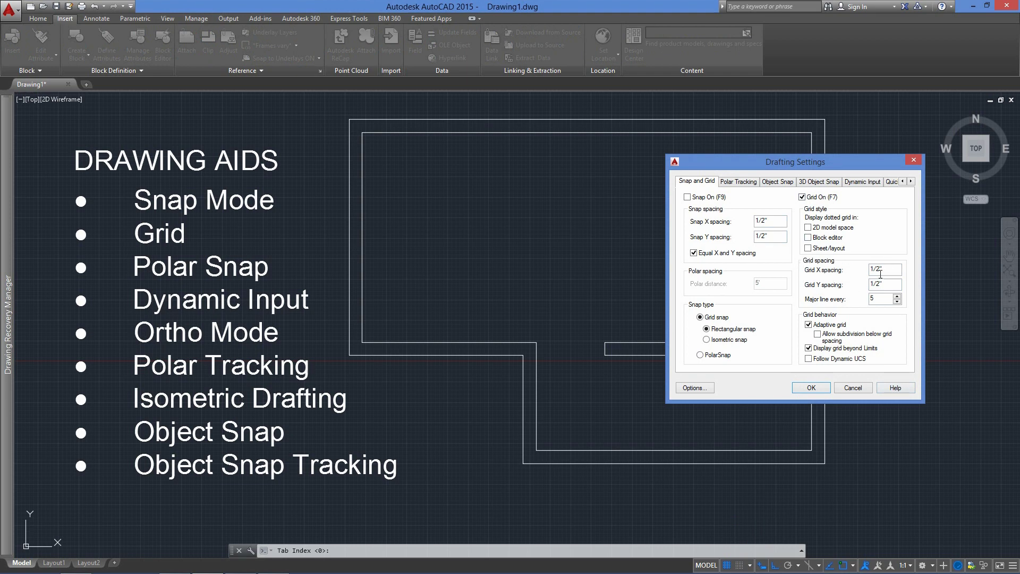
pyautogui.doubleClick(880, 274)
pyautogui.write('5')
pyautogui.click(693, 254)
pyautogui.doubleClick(879, 283)
pyautogui.click(811, 387)
pyautogui.scroll(-4, 767, 364)
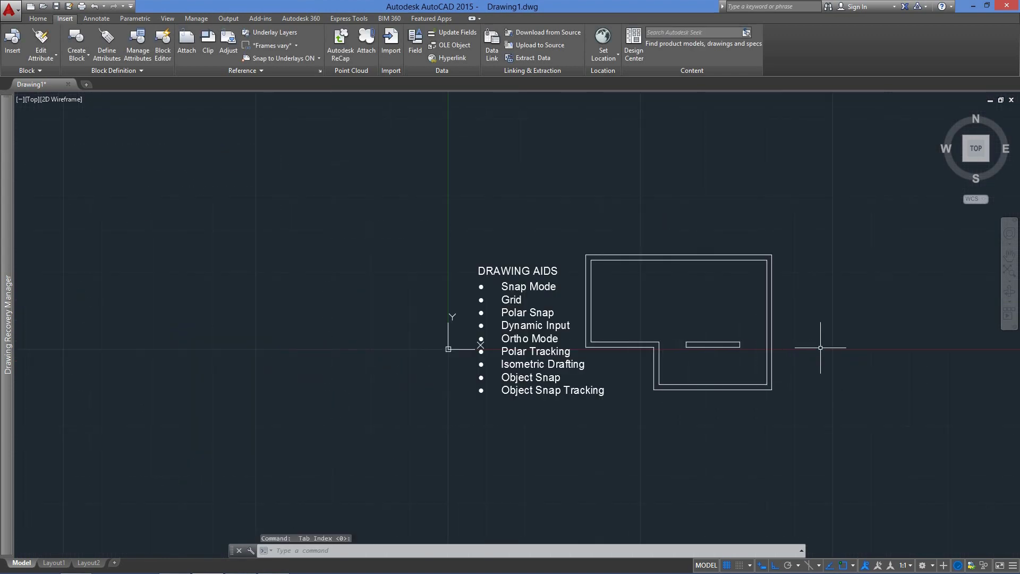
pyautogui.moveTo(821, 348)
pyautogui.mouseDown(button='middle')
pyautogui.moveTo(606, 325)
pyautogui.moveTo(599, 338)
pyautogui.mouseUp(button='middle')
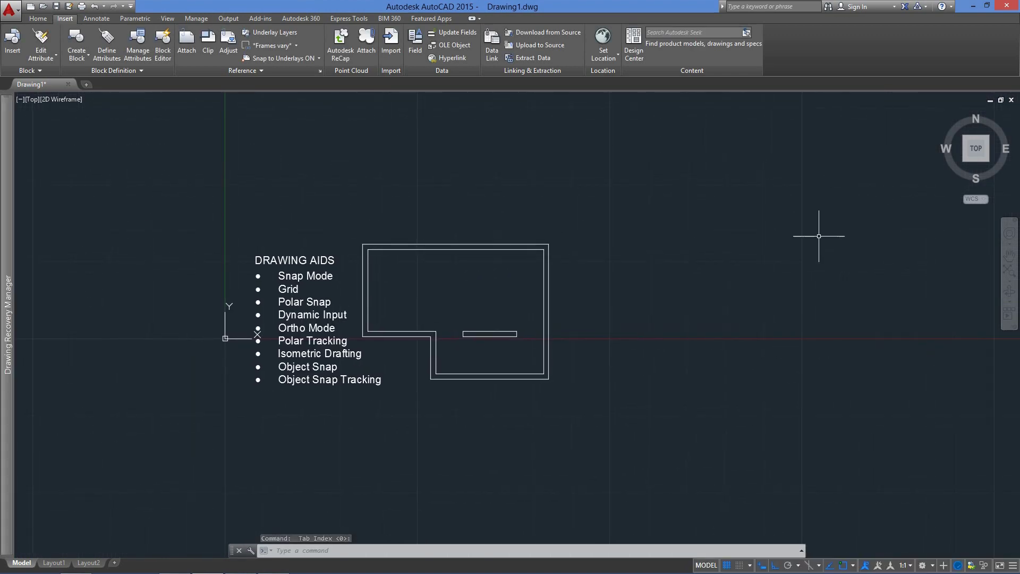
# Toggle Snap Mode on and off twice, then open Snap Settings.
pyautogui.scroll(2, 528, 308)
pyautogui.moveTo(528, 308)
pyautogui.mouseDown(button='middle')
pyautogui.moveTo(626, 315)
pyautogui.moveTo(622, 285)
pyautogui.mouseUp(button='middle')
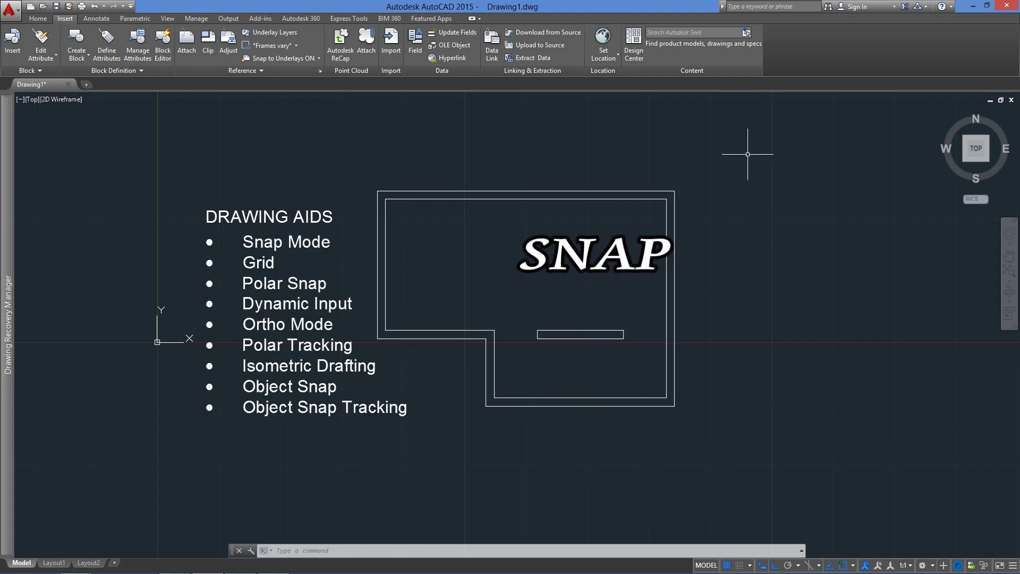
pyautogui.moveTo(850, 414); pyautogui.dragTo(656, 408, button='middle')
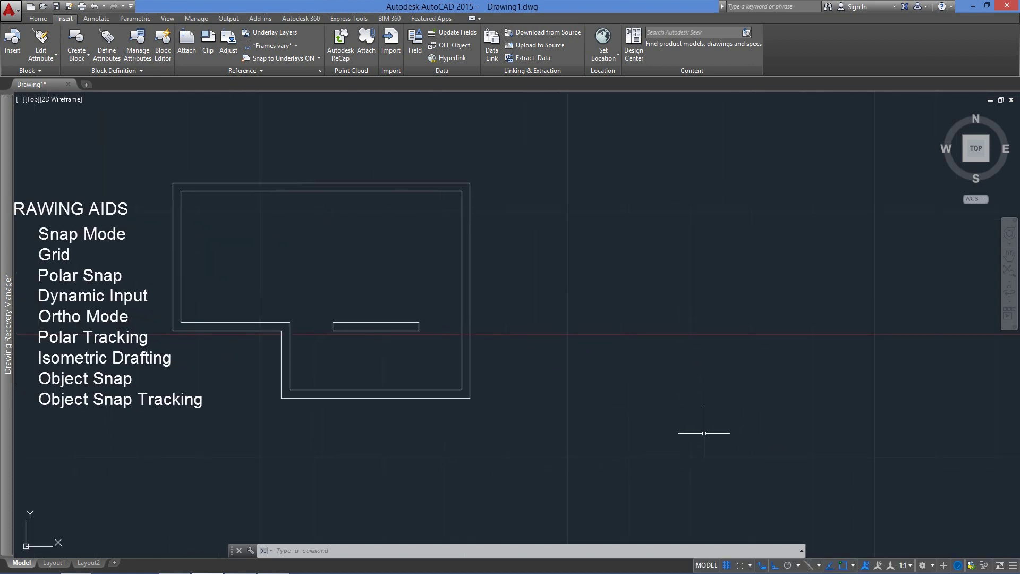
pyautogui.click(739, 565)
pyautogui.click(739, 565)
pyautogui.click(739, 565)
pyautogui.click(739, 566)
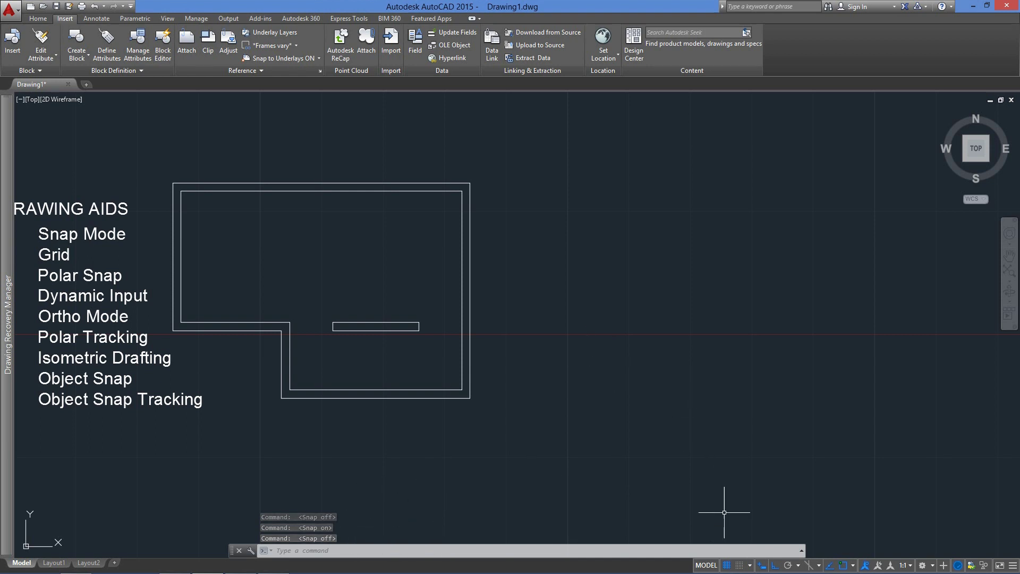
pyautogui.click(750, 565)
pyautogui.click(753, 548)
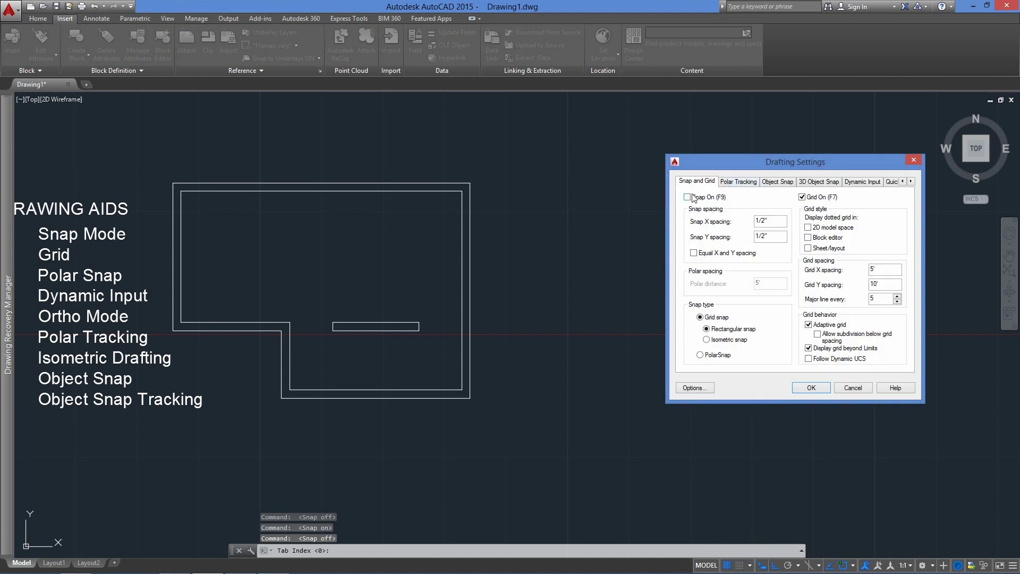
# Set Snap X and Y spacing to 10', keep the grid at 5' by 10', and confirm.
pyautogui.doubleClick(766, 220)
pyautogui.write('10')
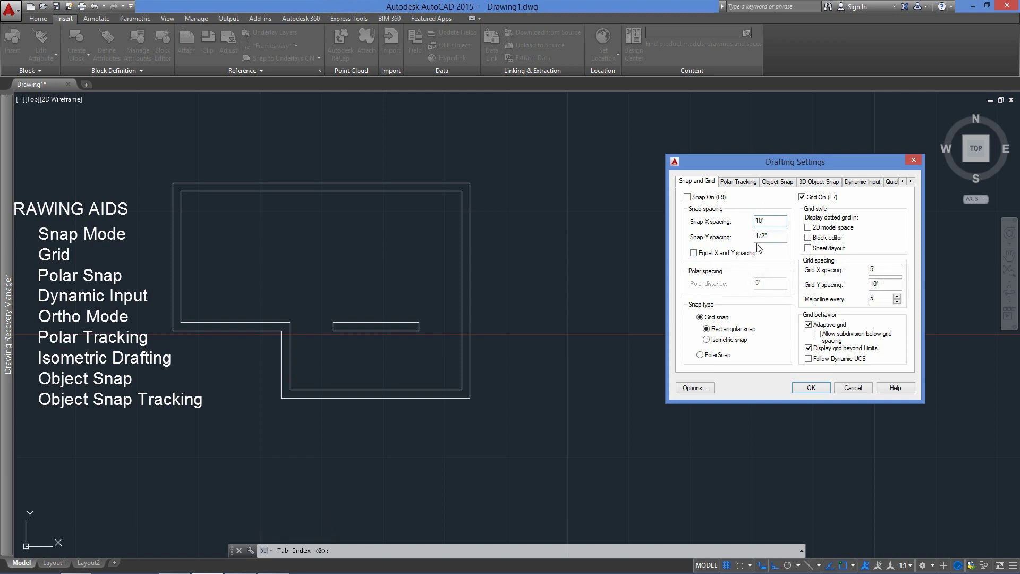
pyautogui.click(695, 253)
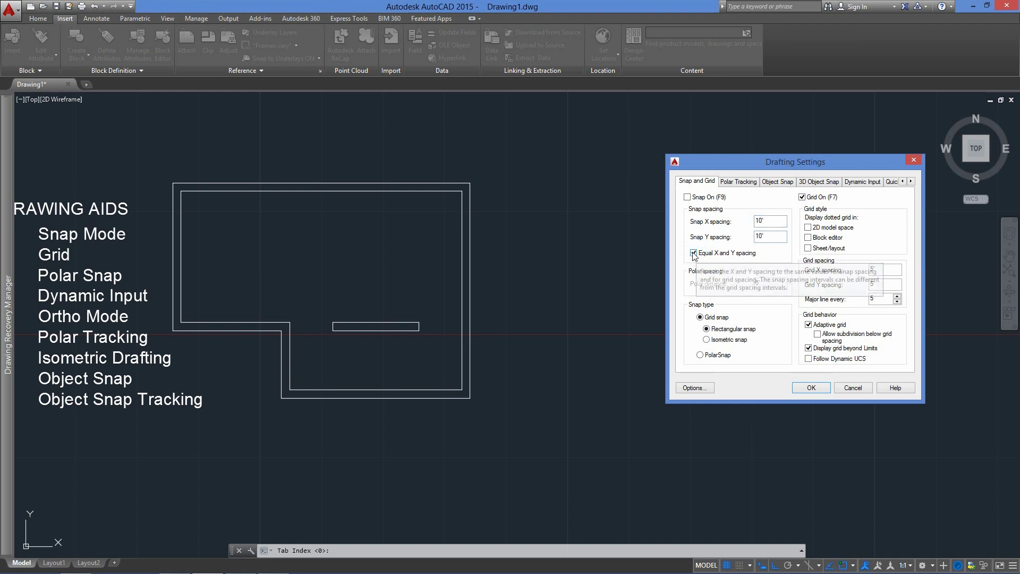
pyautogui.click(694, 253)
pyautogui.doubleClick(882, 285)
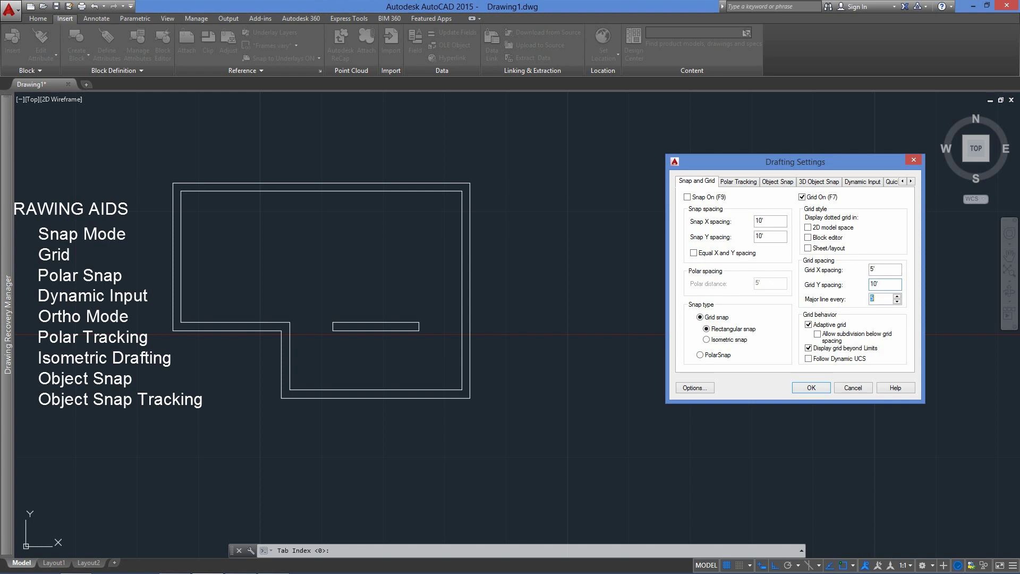
pyautogui.click(805, 385)
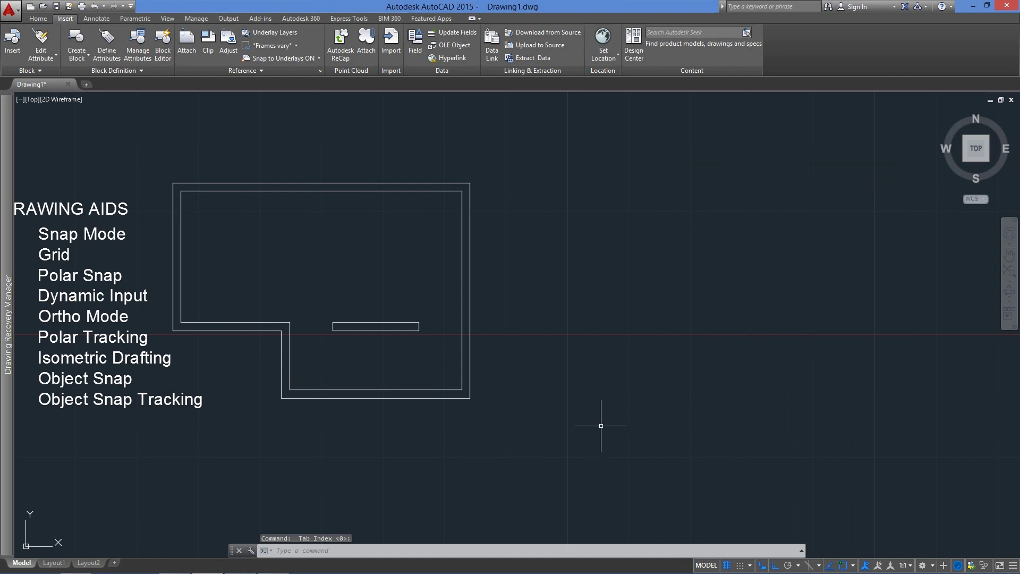
# Enable snap with F9, start and cancel a LINE, then reopen Snap Settings.
pyautogui.press('F9')
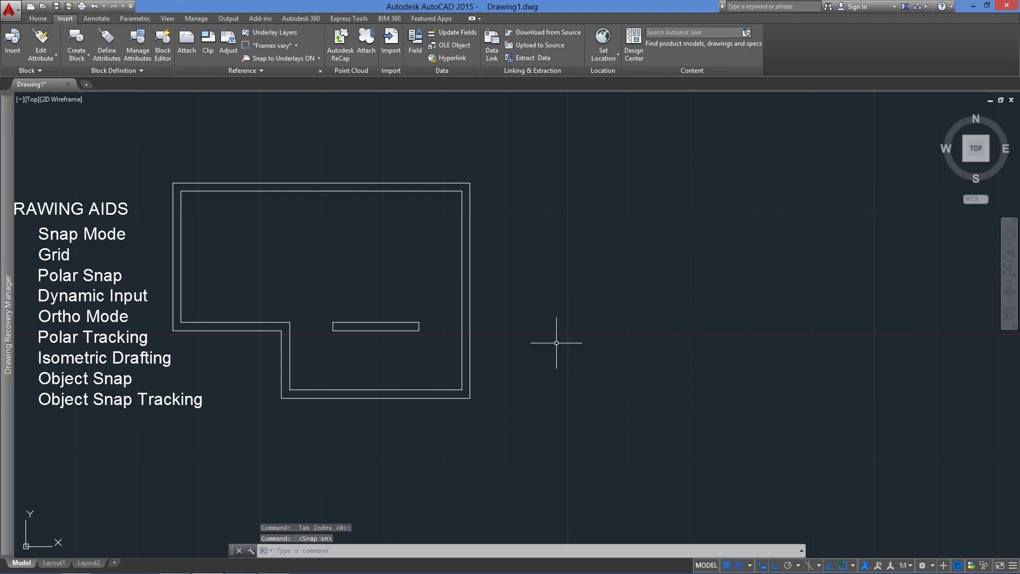
pyautogui.write('l')
pyautogui.press('Return')
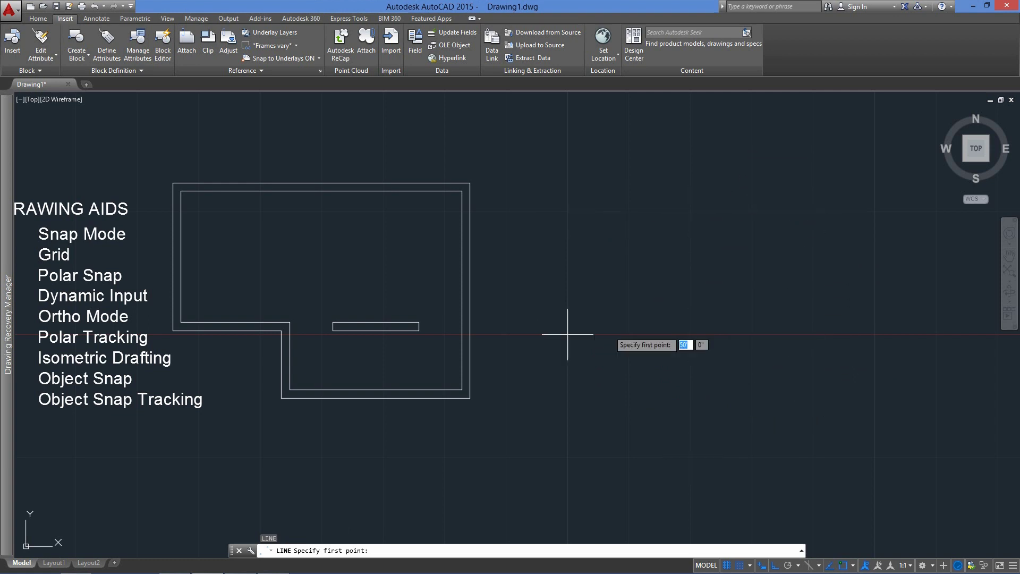
pyautogui.press('Escape')
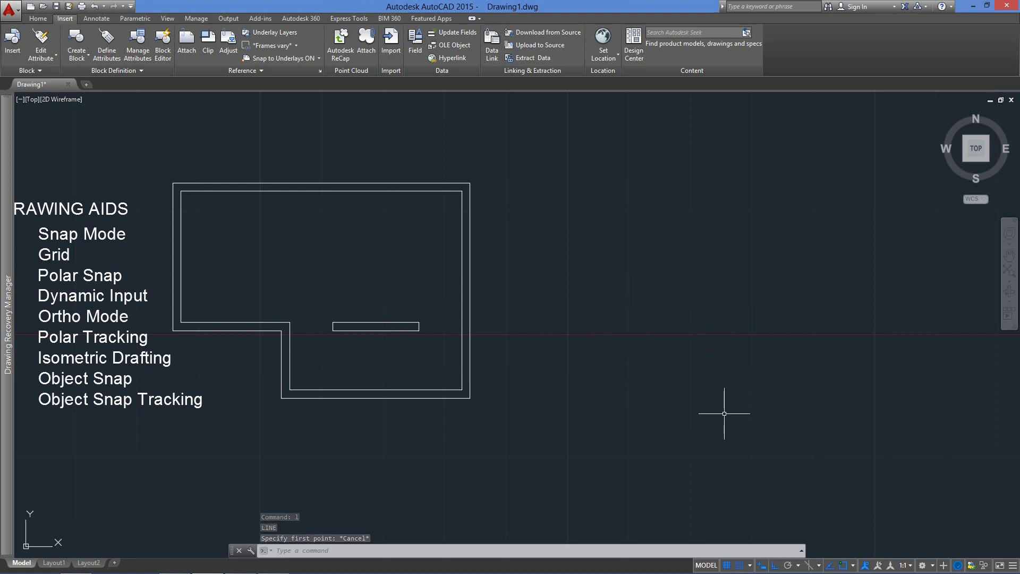
pyautogui.click(750, 565)
pyautogui.click(751, 552)
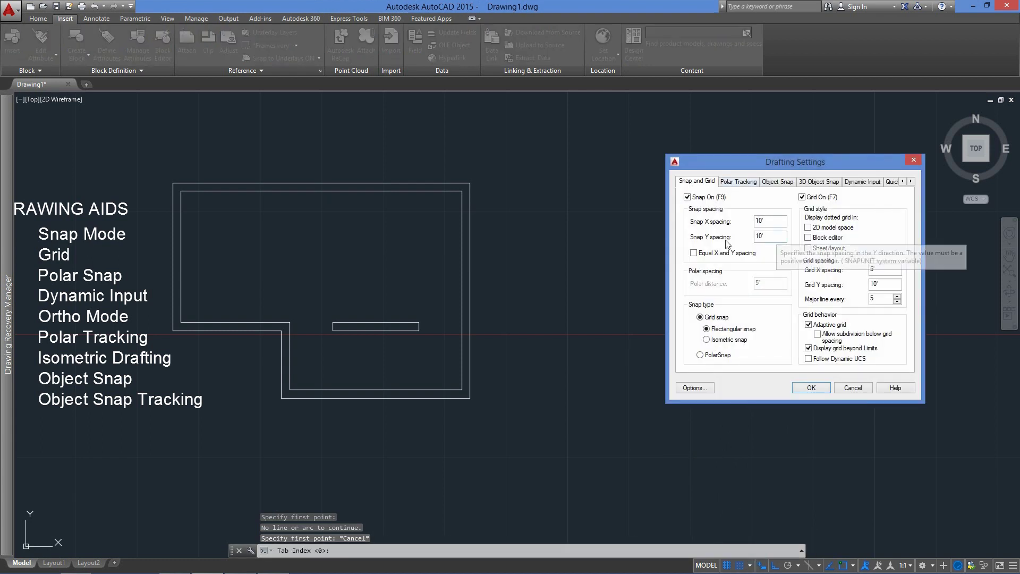
# Try the Isometric and PolarSnap snap types, then choose Rectangular grid snap.
pyautogui.click(715, 340)
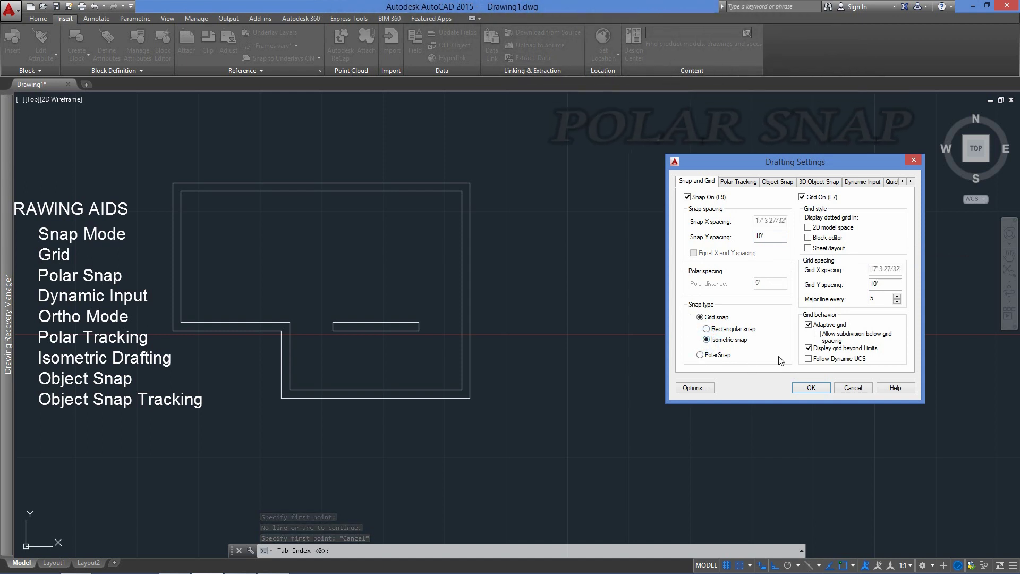
pyautogui.click(701, 355)
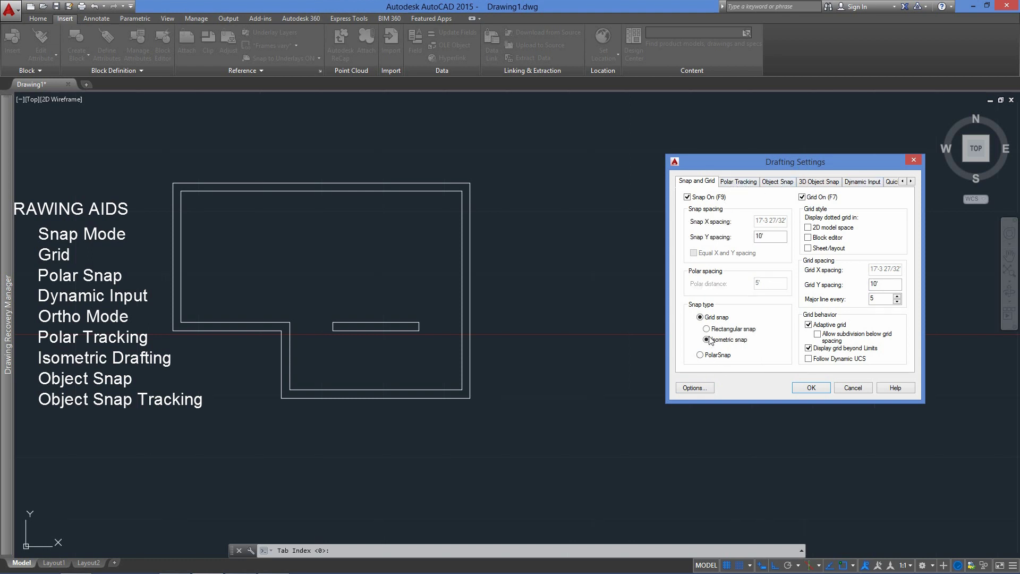
pyautogui.click(700, 317)
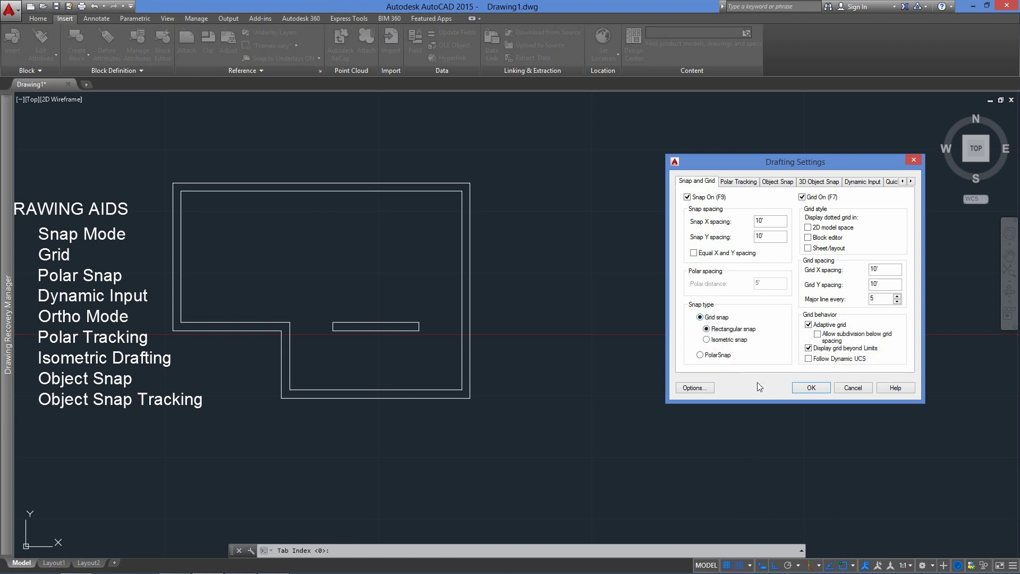
pyautogui.click(810, 389)
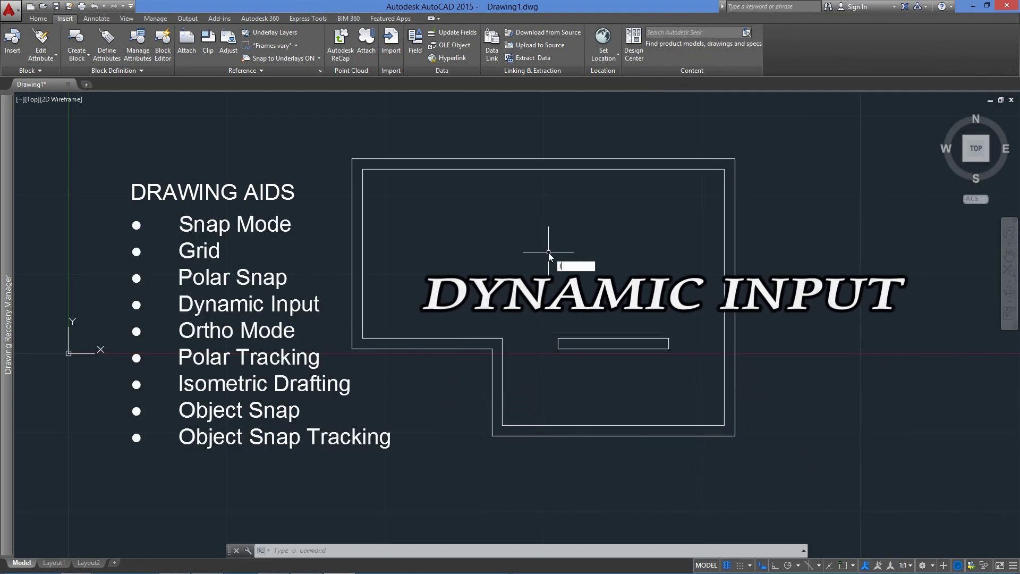
pyautogui.write('line')
pyautogui.press('Return')
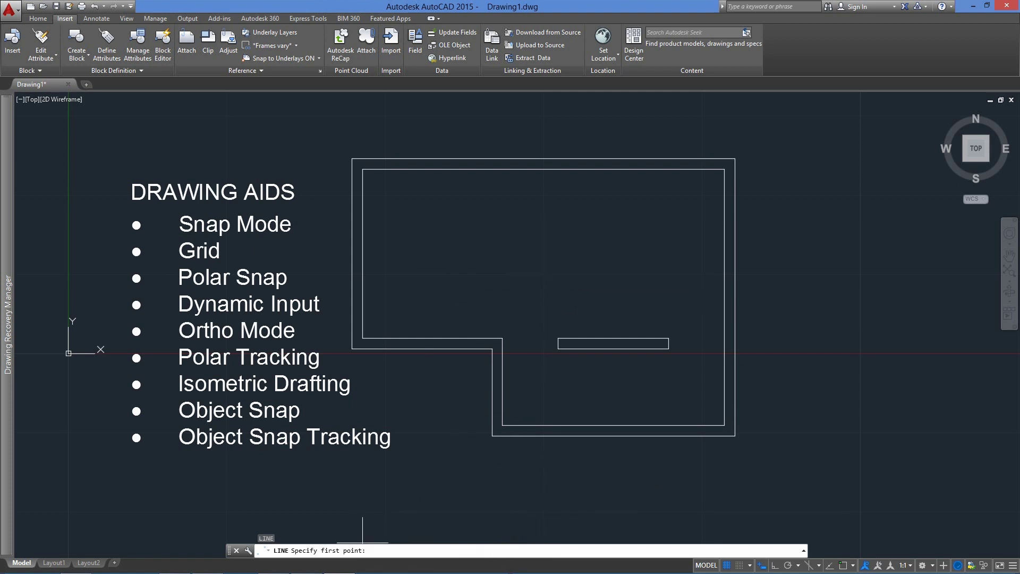
pyautogui.click(452, 506)
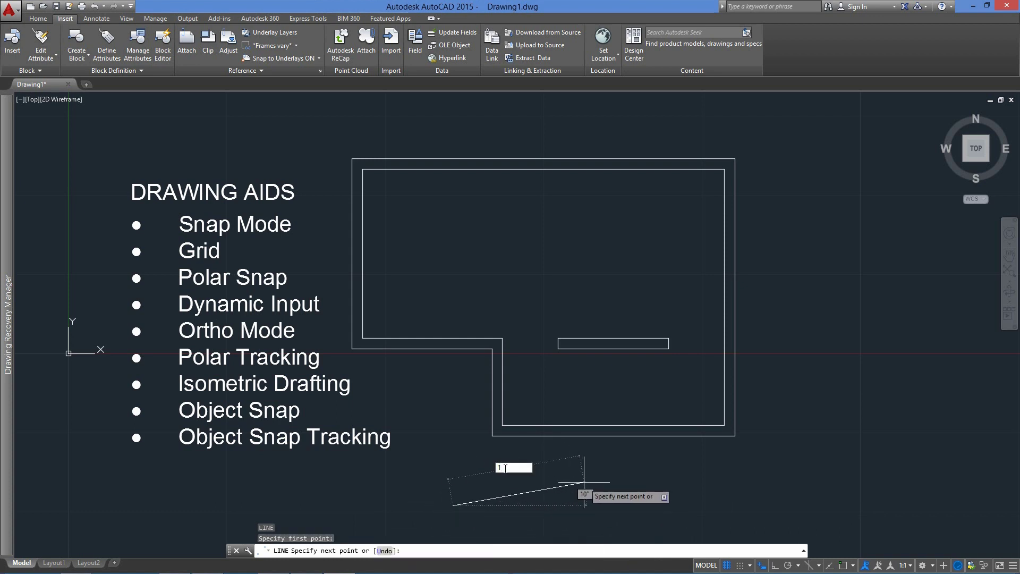
pyautogui.press('Escape')
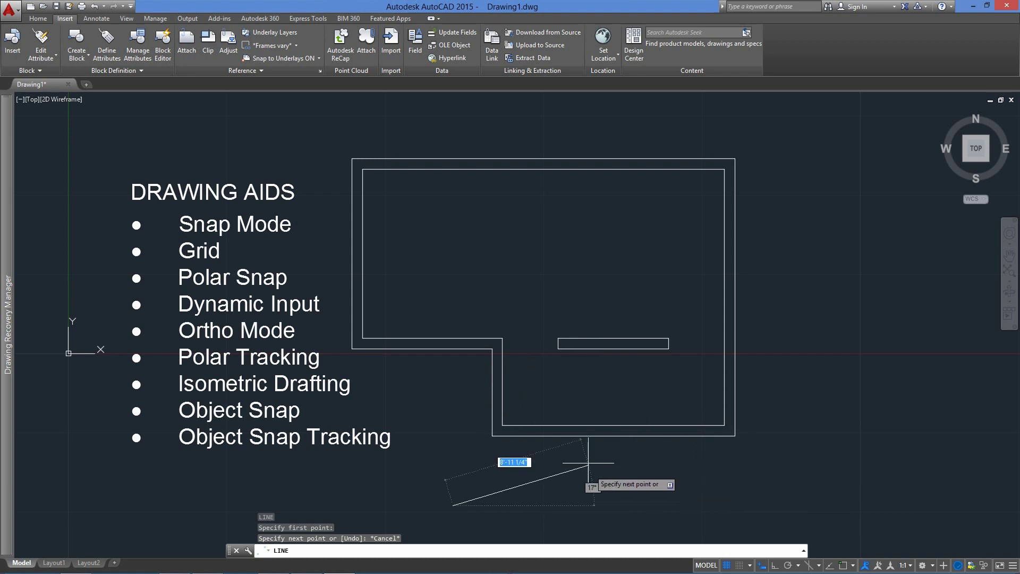
pyautogui.press('Escape')
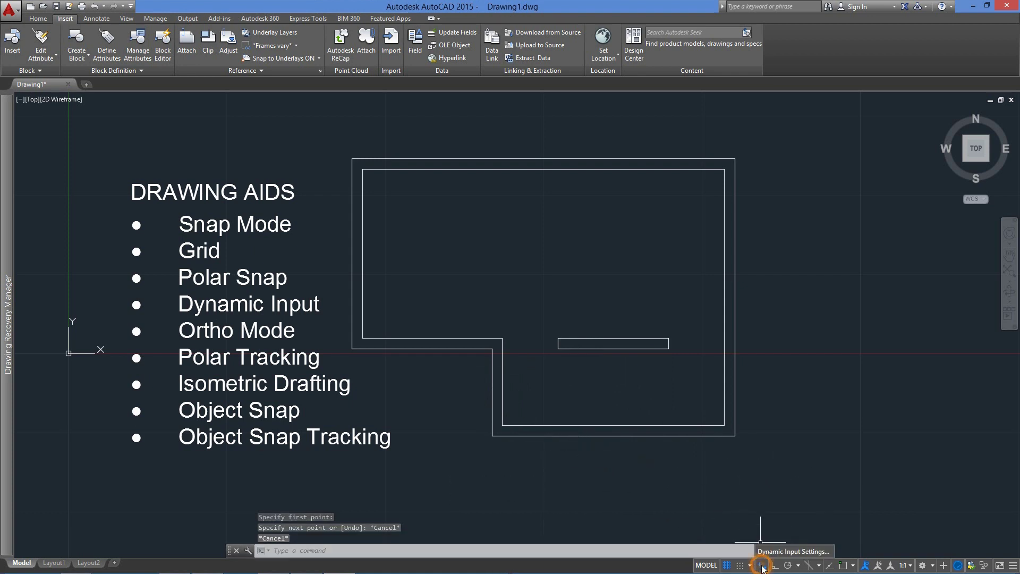
pyautogui.click(777, 552)
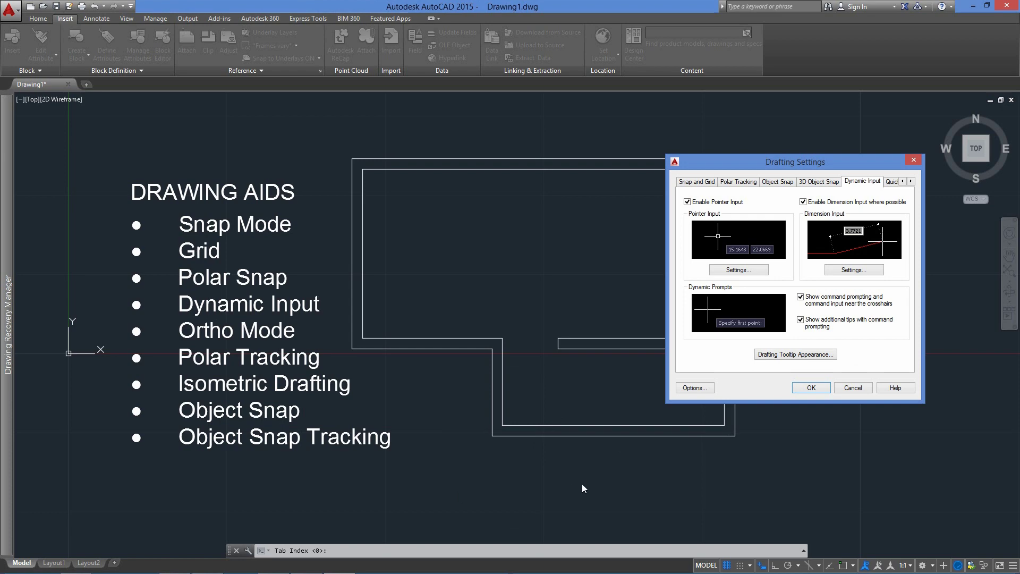
pyautogui.click(810, 388)
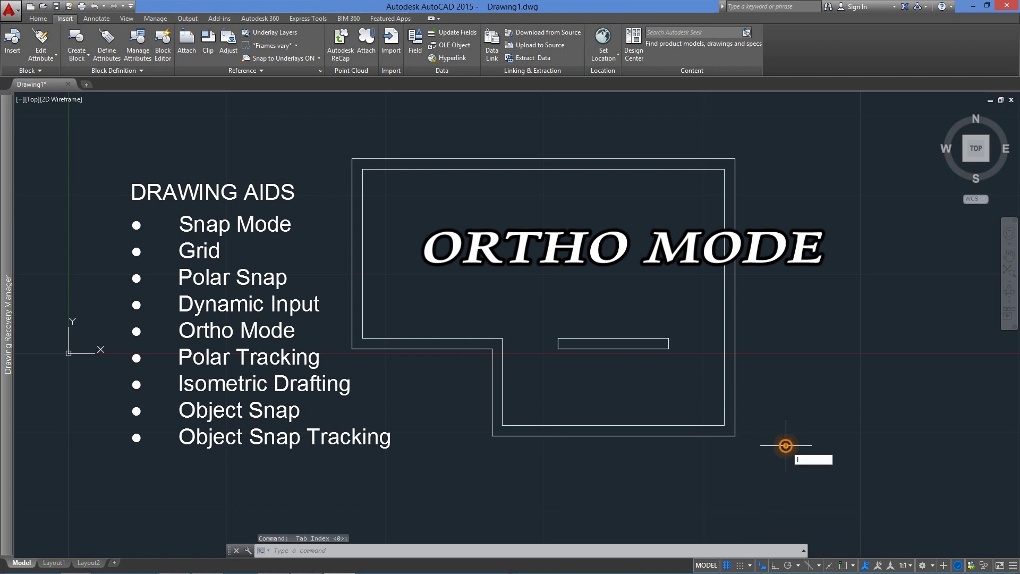
# Start a trial line below-right of the plan, switch Ortho on then off, and cancel it.
pyautogui.press('Return')
pyautogui.click(739, 467)
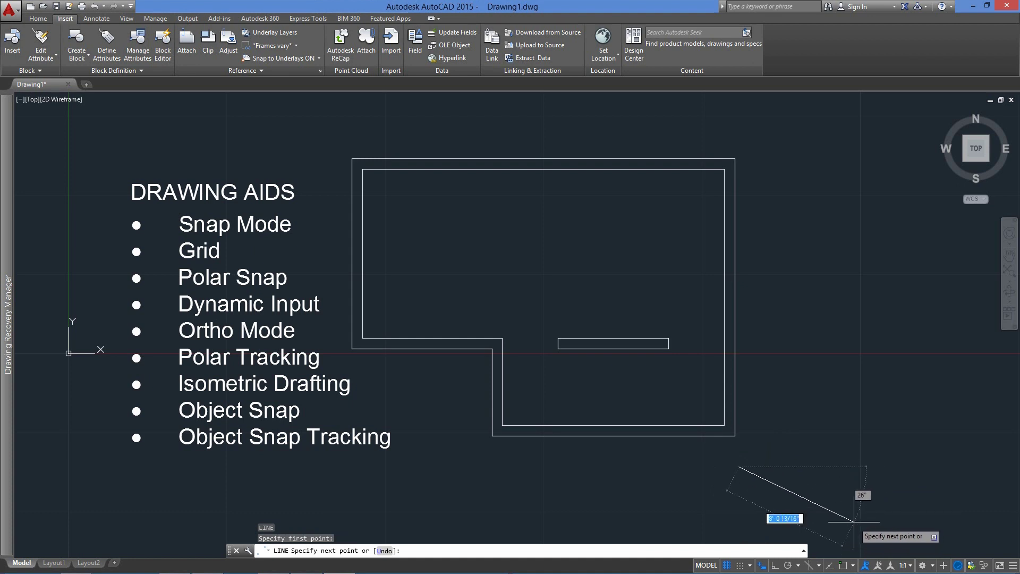
pyautogui.press('F8')
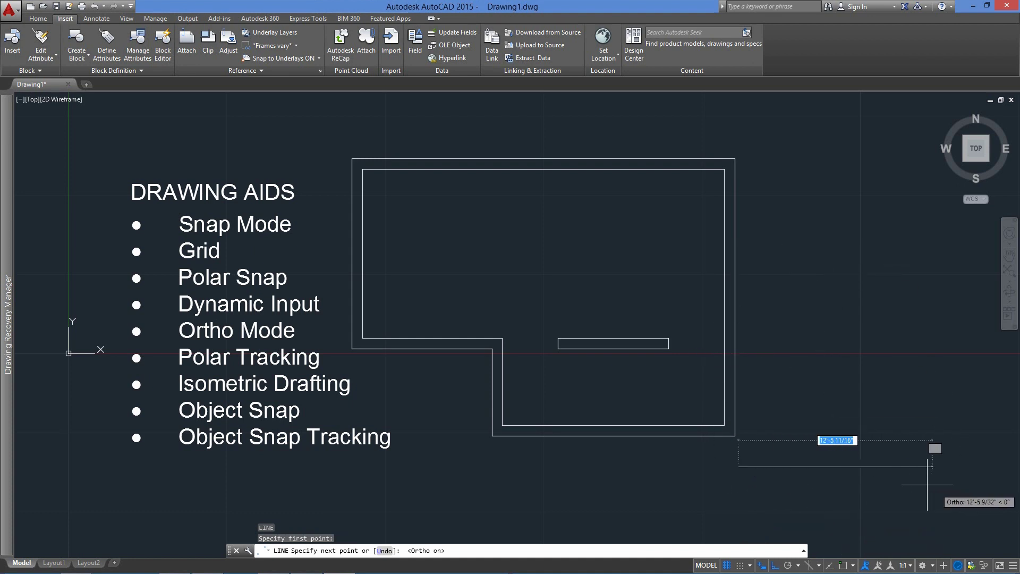
pyautogui.click(774, 566)
pyautogui.press('Escape')
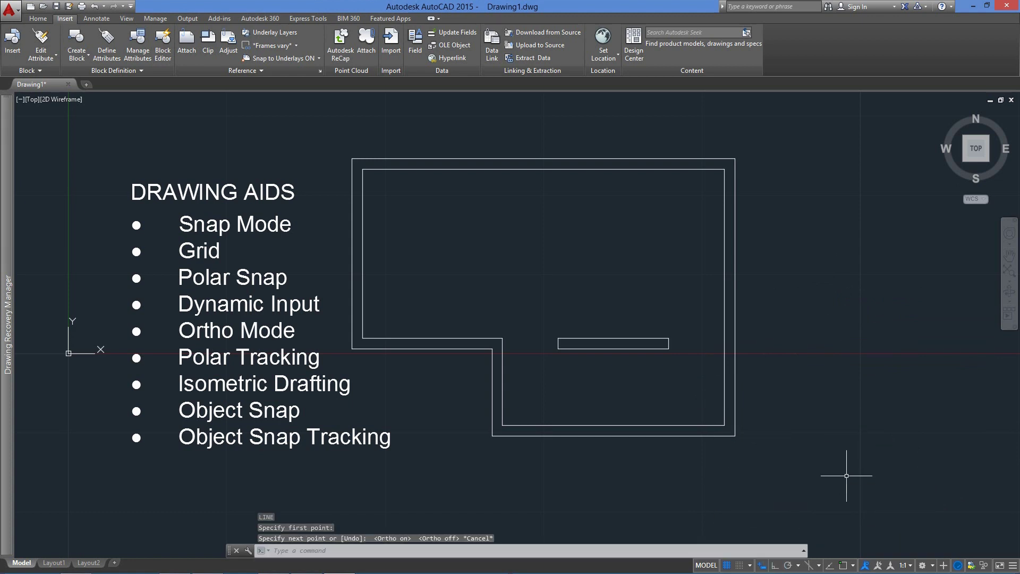
# Turn polar tracking on, pan the plan left, and try a cancelled test line.
pyautogui.click(789, 566)
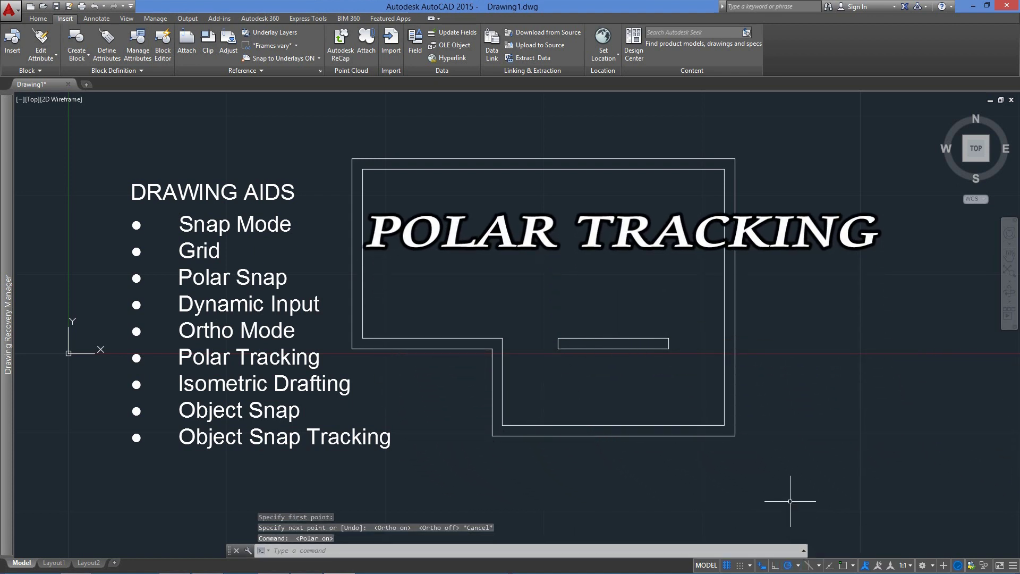
pyautogui.click(789, 566)
pyautogui.click(788, 566)
pyautogui.moveTo(796, 352)
pyautogui.mouseDown(button='middle')
pyautogui.moveTo(562, 344)
pyautogui.moveTo(562, 371)
pyautogui.moveTo(555, 357)
pyautogui.mouseUp(button='middle')
pyautogui.write('l')
pyautogui.press('Return')
pyautogui.click(594, 452)
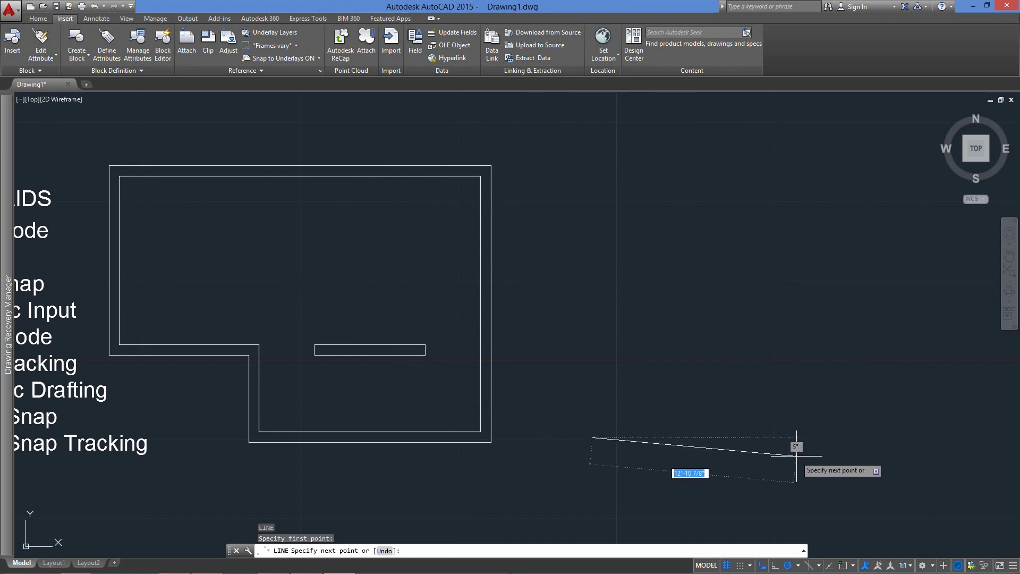
pyautogui.press('Escape')
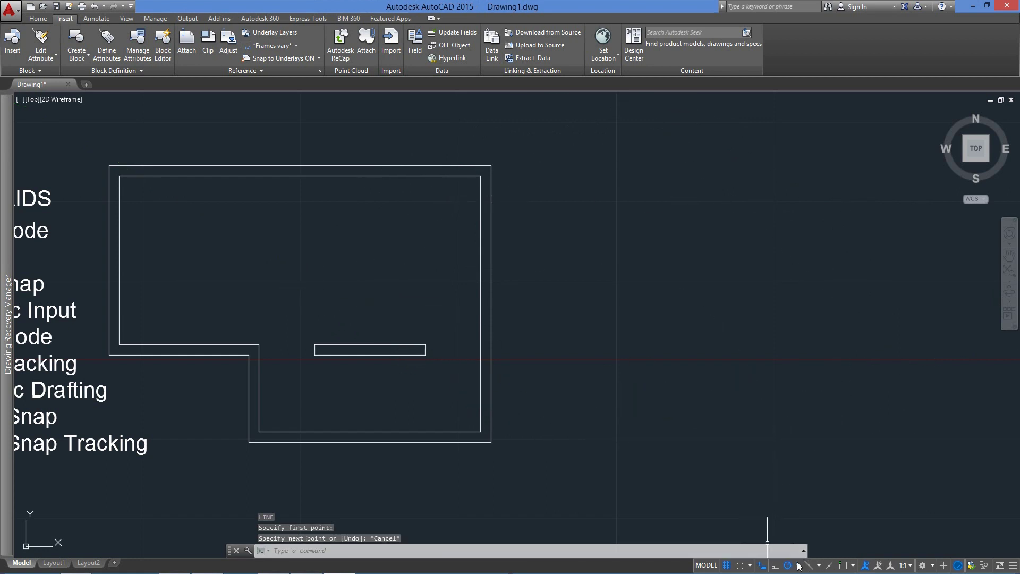
# Set the polar tracking increment to 45 degrees (45, 90, 135, 180).
pyautogui.click(799, 565)
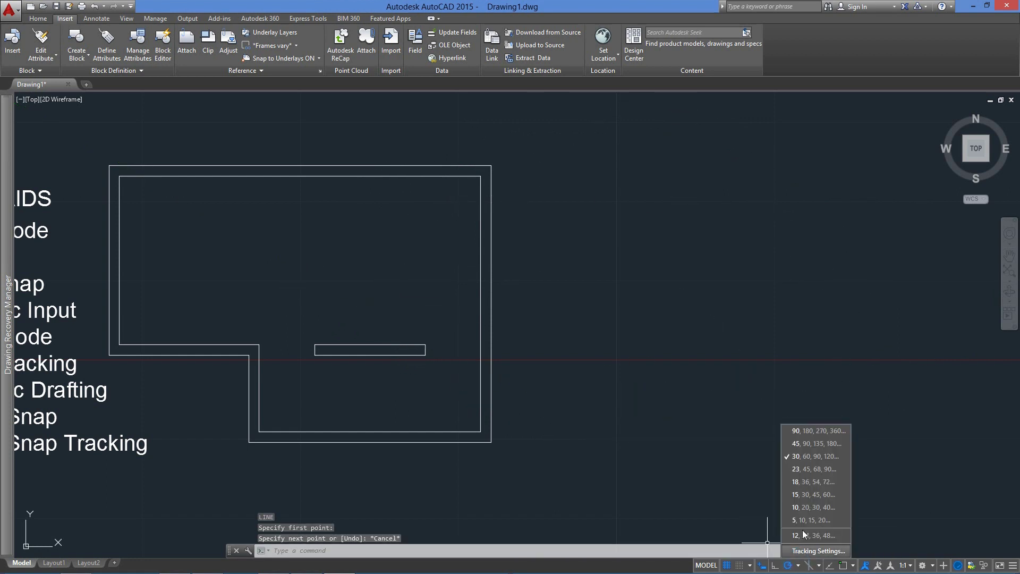
pyautogui.click(796, 443)
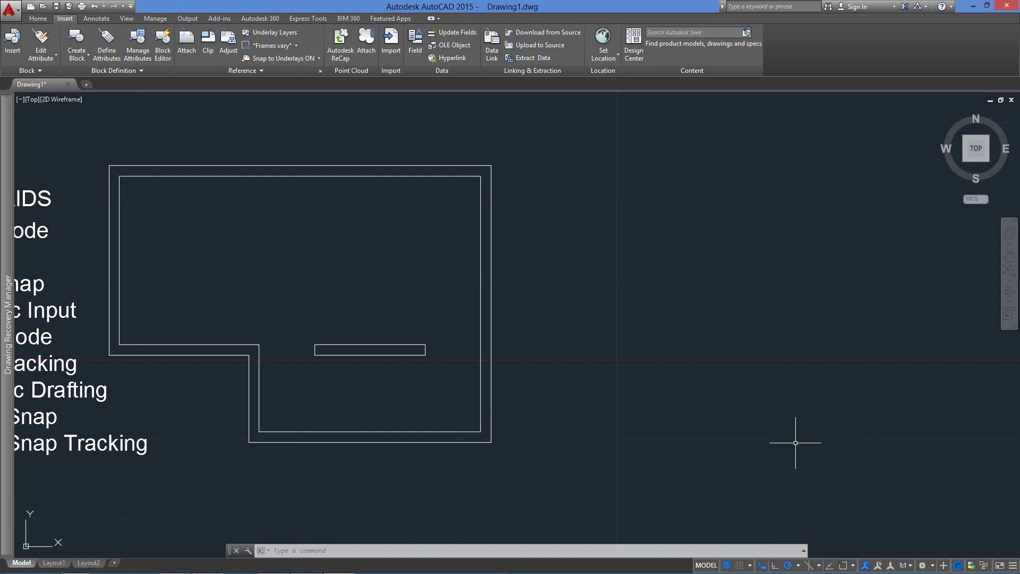
pyautogui.click(799, 565)
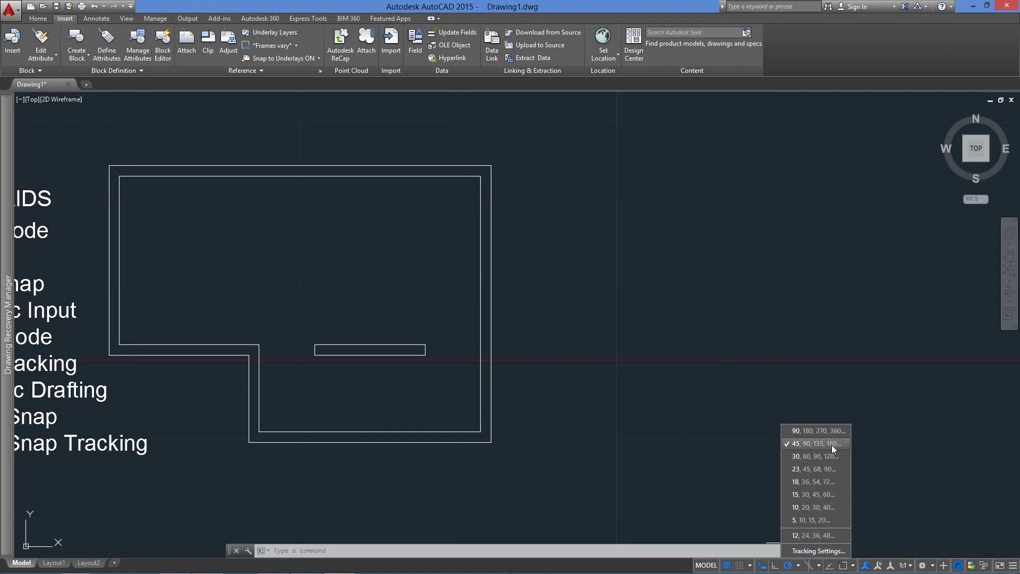
pyautogui.click(658, 432)
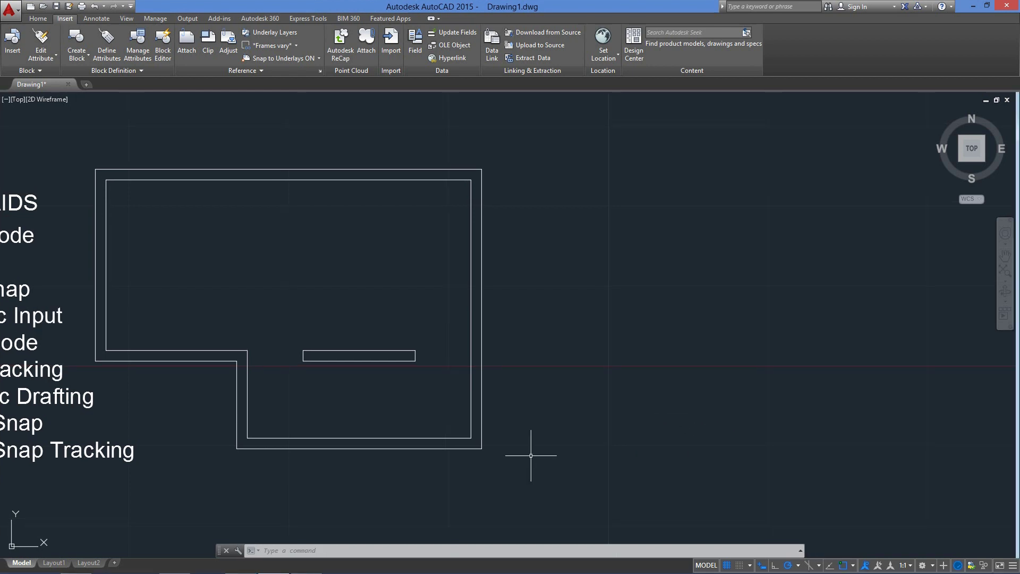
# Start a polyline at the inner wall corner with a 24 segment upward.
pyautogui.write('PL')
pyautogui.press('Return')
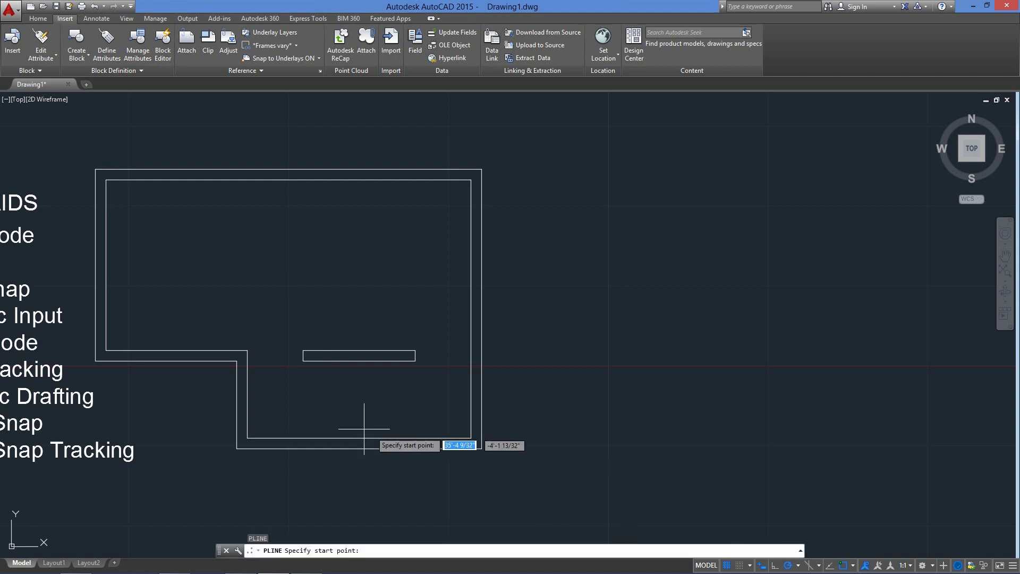
pyautogui.click(247, 350)
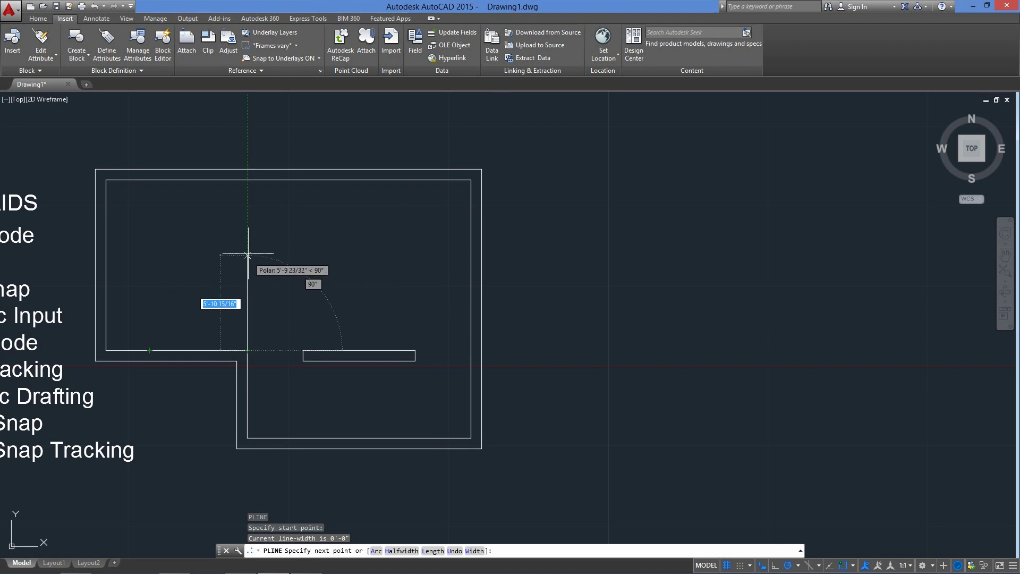
pyautogui.write('24')
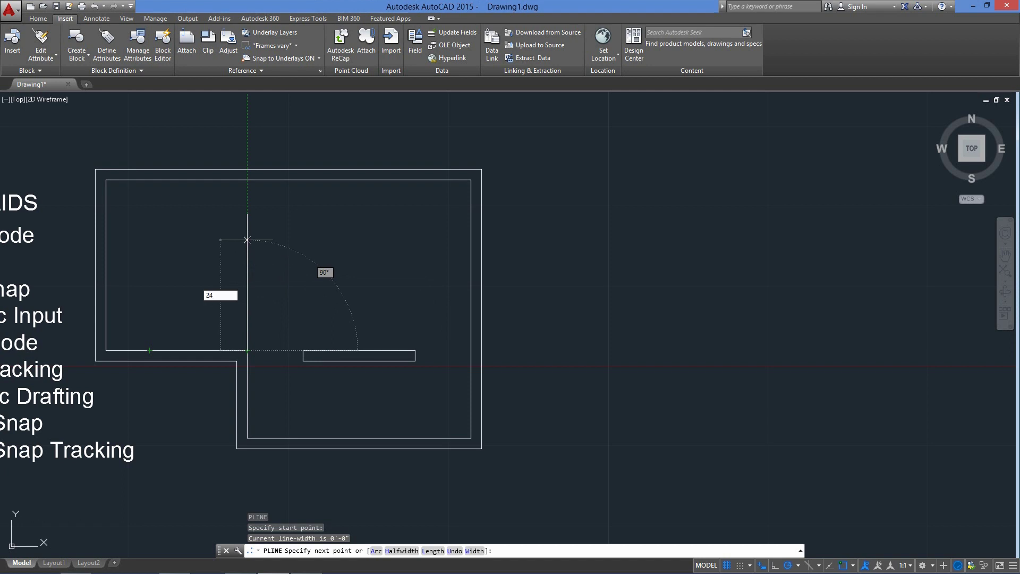
pyautogui.press('Return')
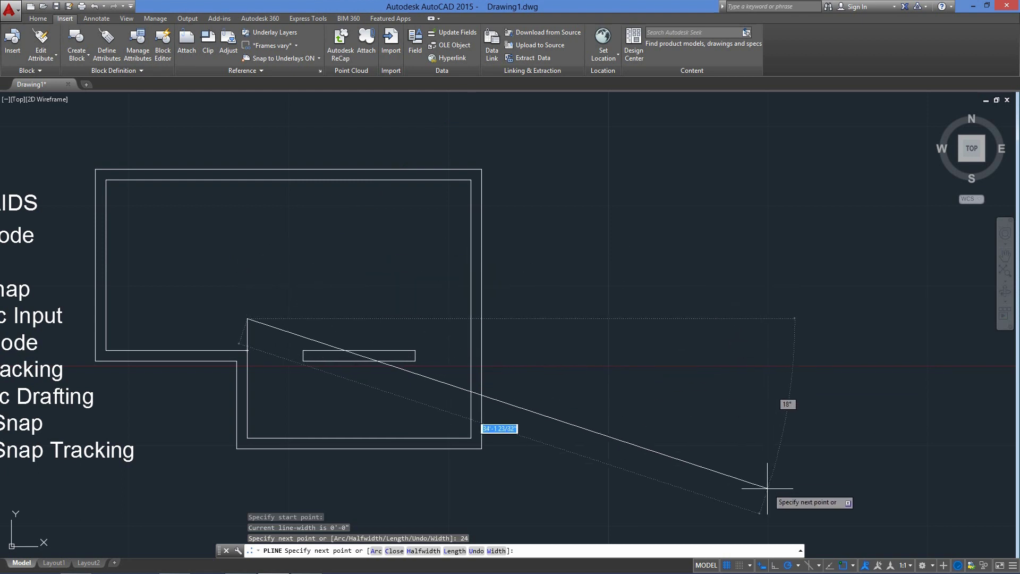
# Switch polar tracking to 30-degree increments and finish the polyline straight right past the outer wall.
pyautogui.click(799, 565)
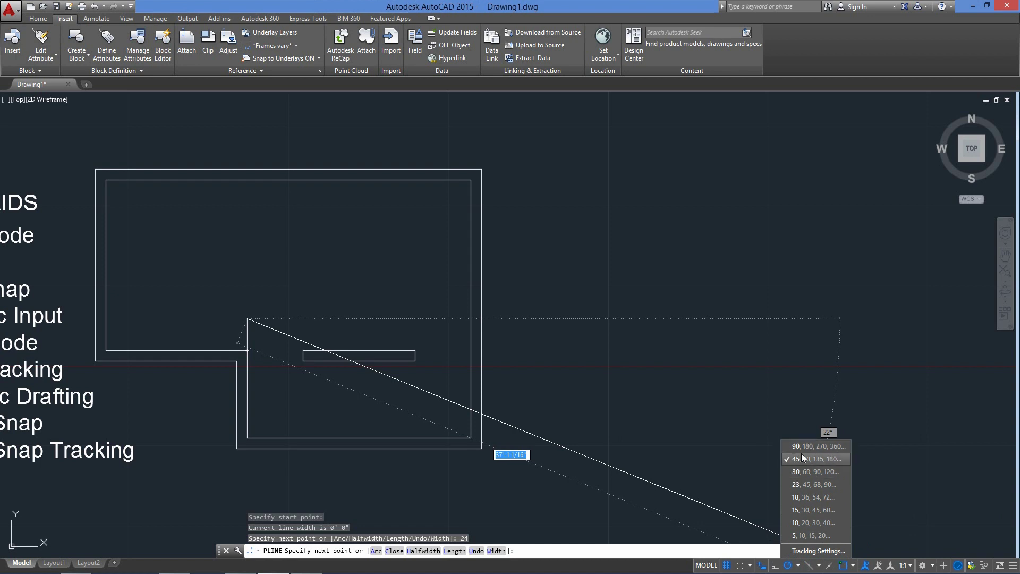
pyautogui.click(808, 470)
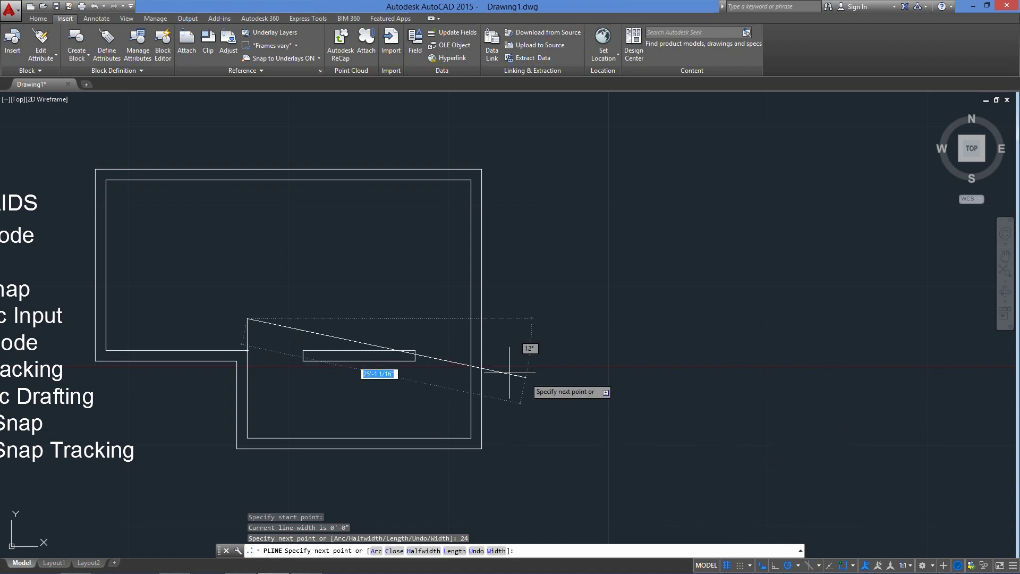
pyautogui.click(567, 319)
pyautogui.press('Return')
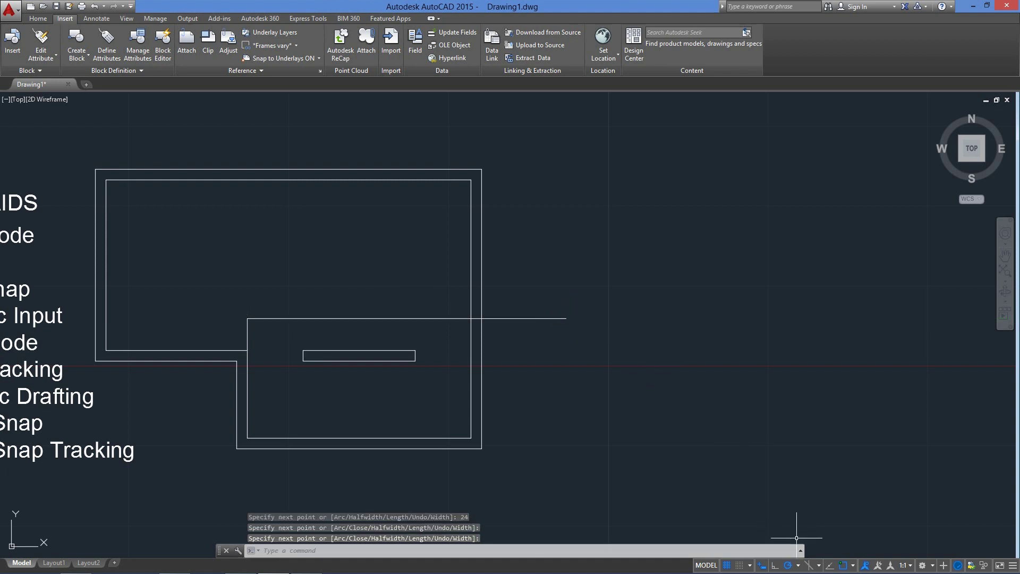
pyautogui.click(799, 566)
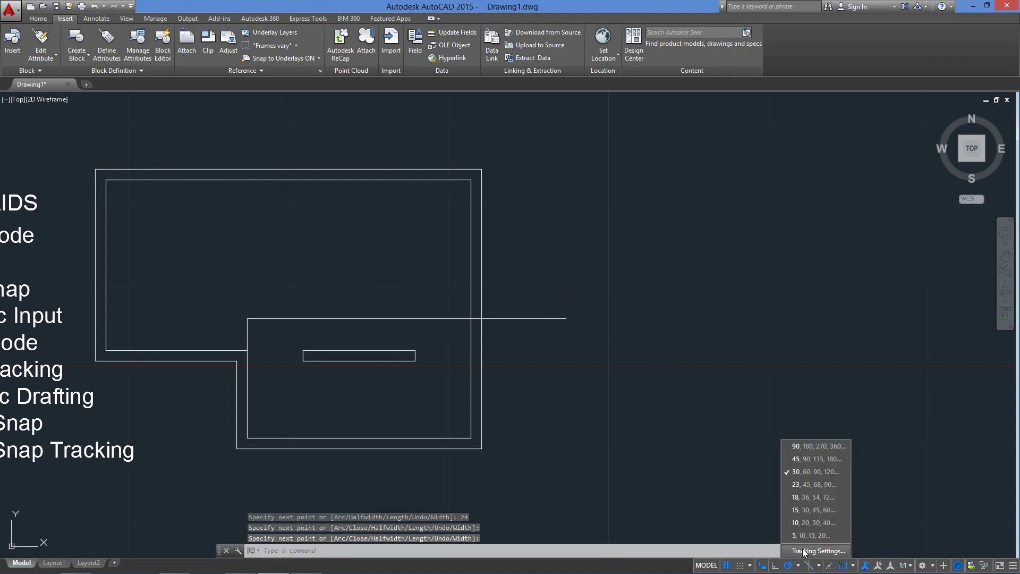
# In Tracking Settings, keep the 30-degree increment and add 12 as an additional angle.
pyautogui.click(808, 549)
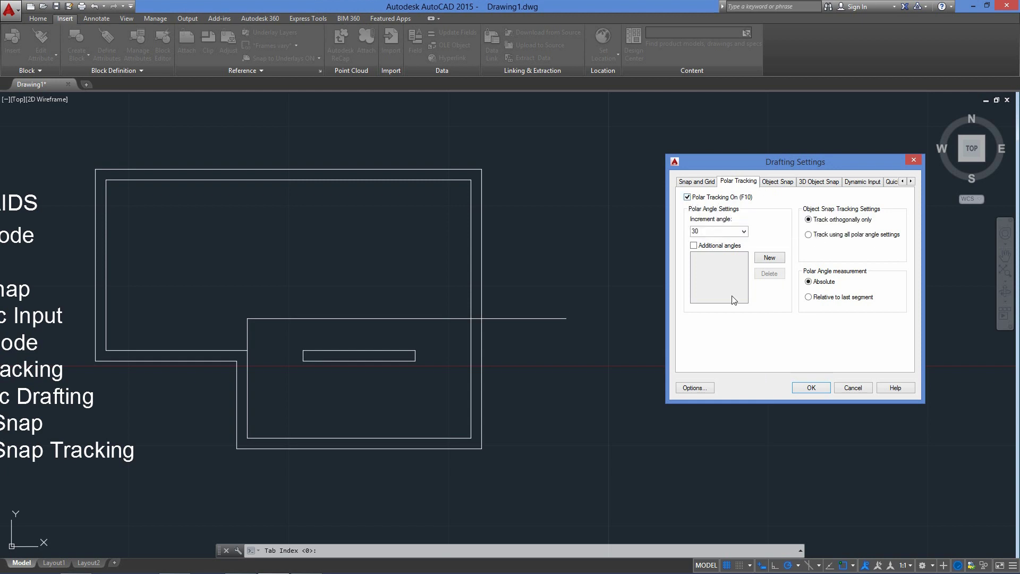
pyautogui.click(744, 232)
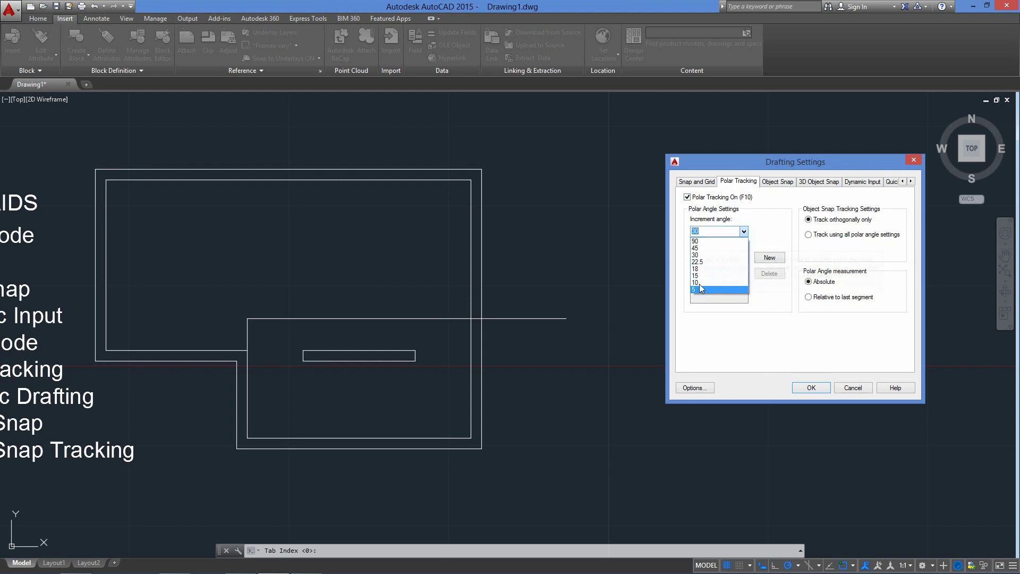
pyautogui.click(706, 249)
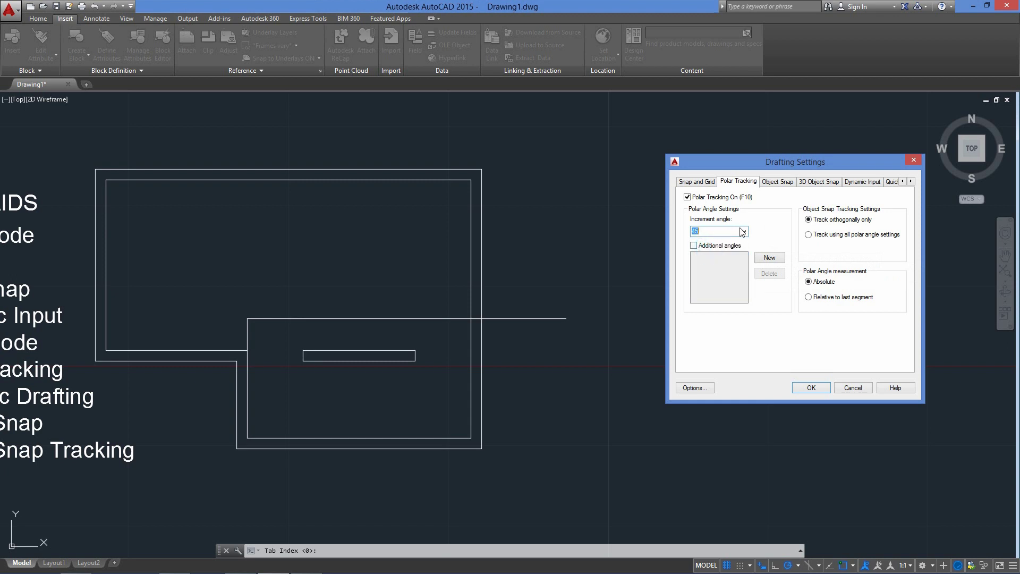
pyautogui.click(743, 232)
pyautogui.click(697, 256)
pyautogui.click(694, 246)
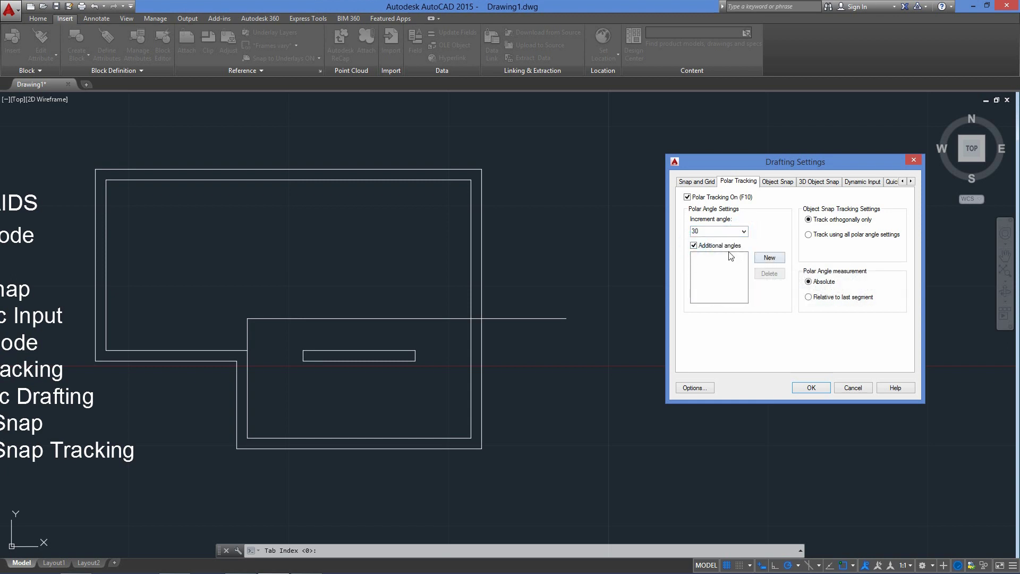
pyautogui.click(769, 257)
pyautogui.write('12')
pyautogui.click(808, 388)
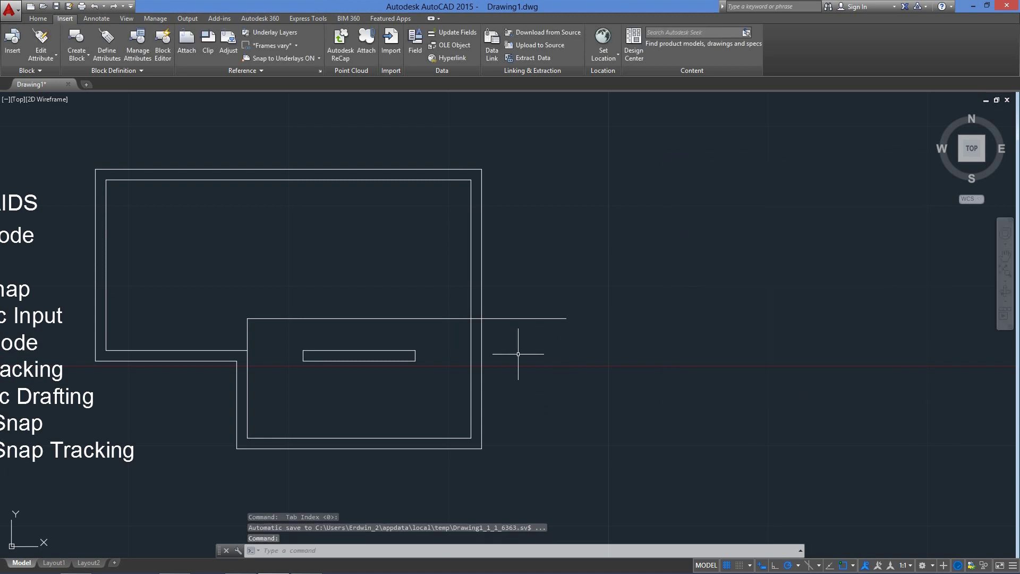
# Test the tracking with a line from the polyline's right end, then cancel it.
pyautogui.write('l')
pyautogui.press('Return')
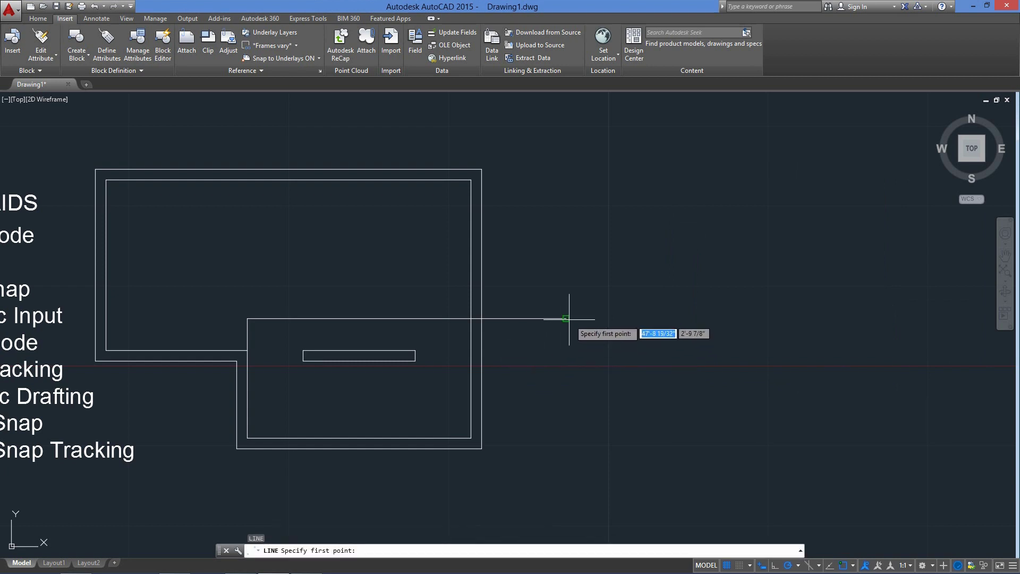
pyautogui.click(567, 318)
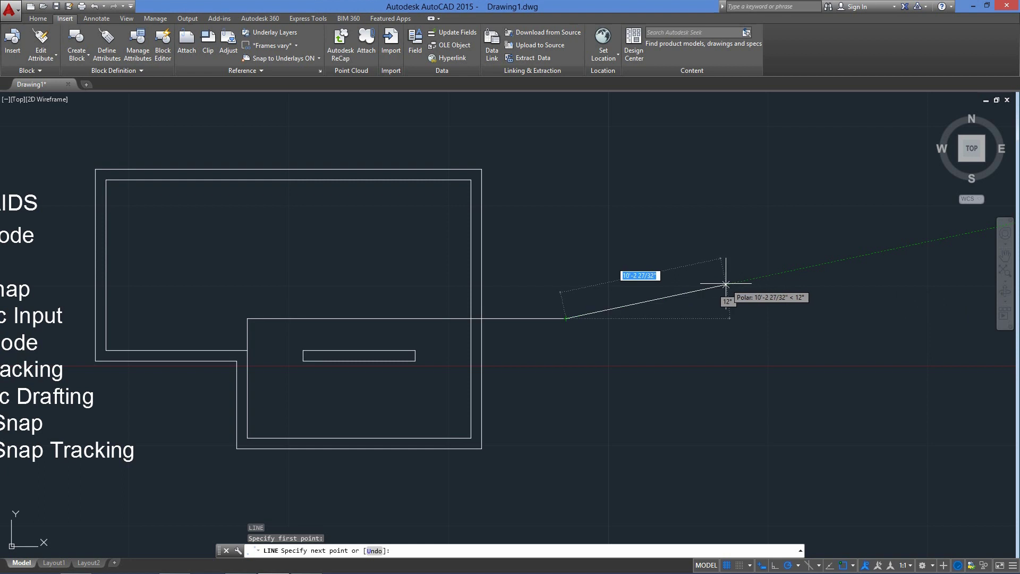
pyautogui.press('Escape')
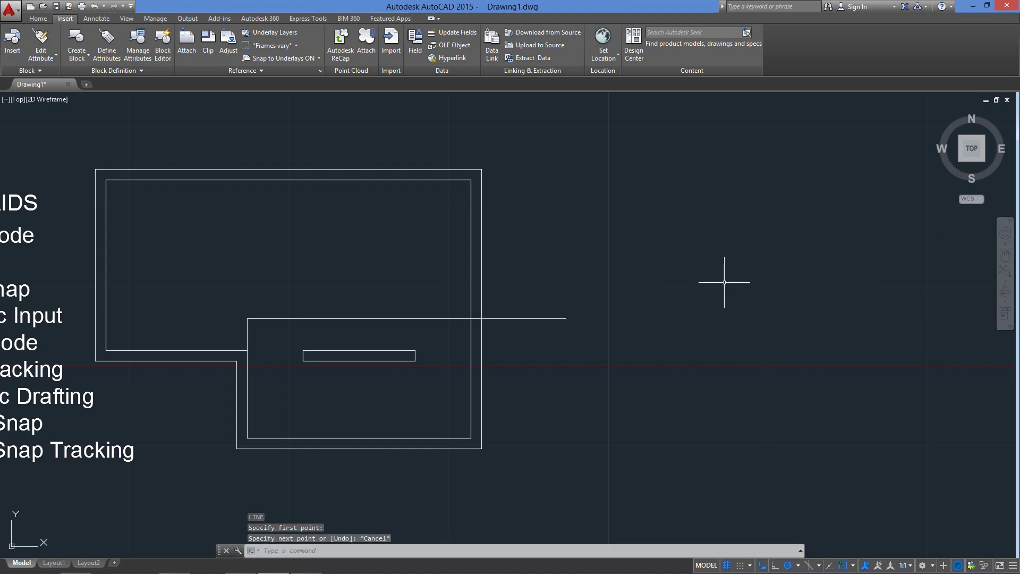
# In Snap and Grid settings, choose PolarSnap with a 5' polar distance and confirm.
pyautogui.click(799, 565)
pyautogui.click(803, 551)
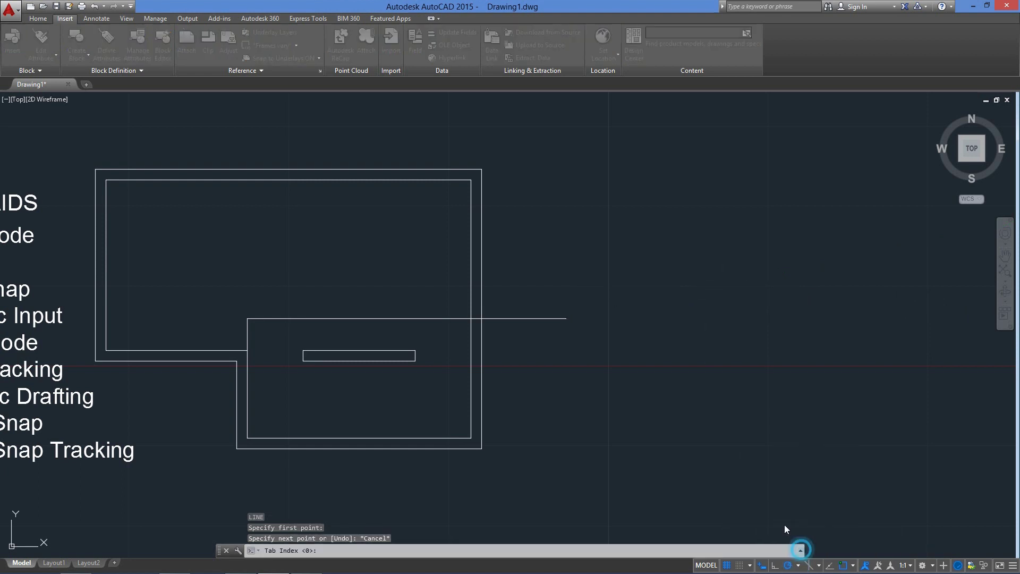
pyautogui.click(697, 182)
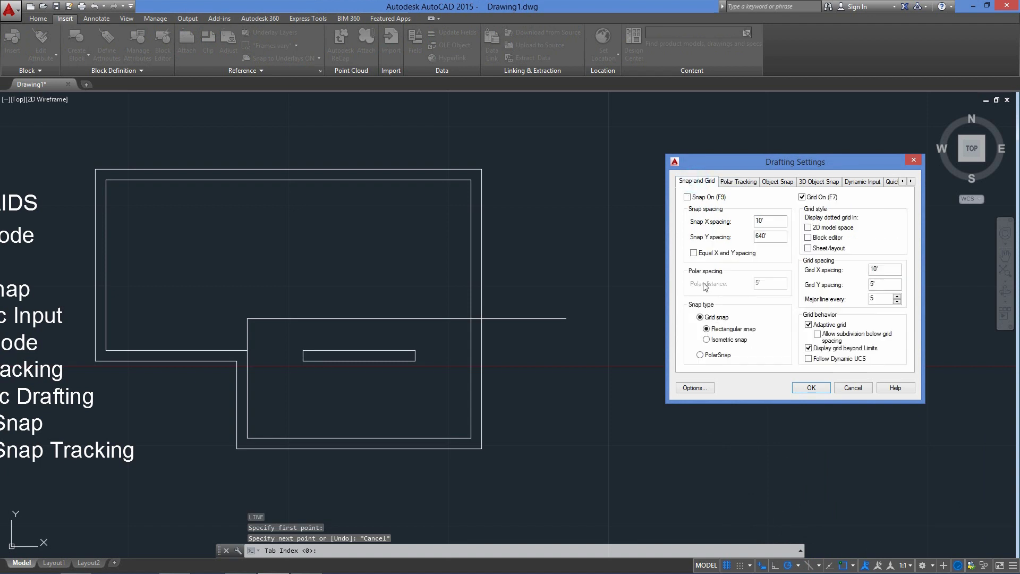
pyautogui.click(707, 354)
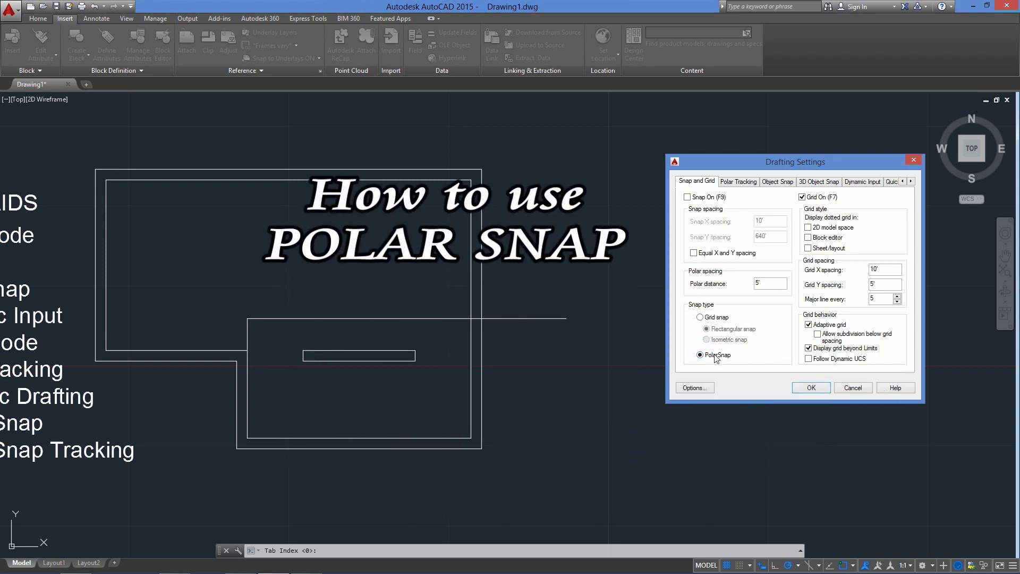
pyautogui.doubleClick(769, 283)
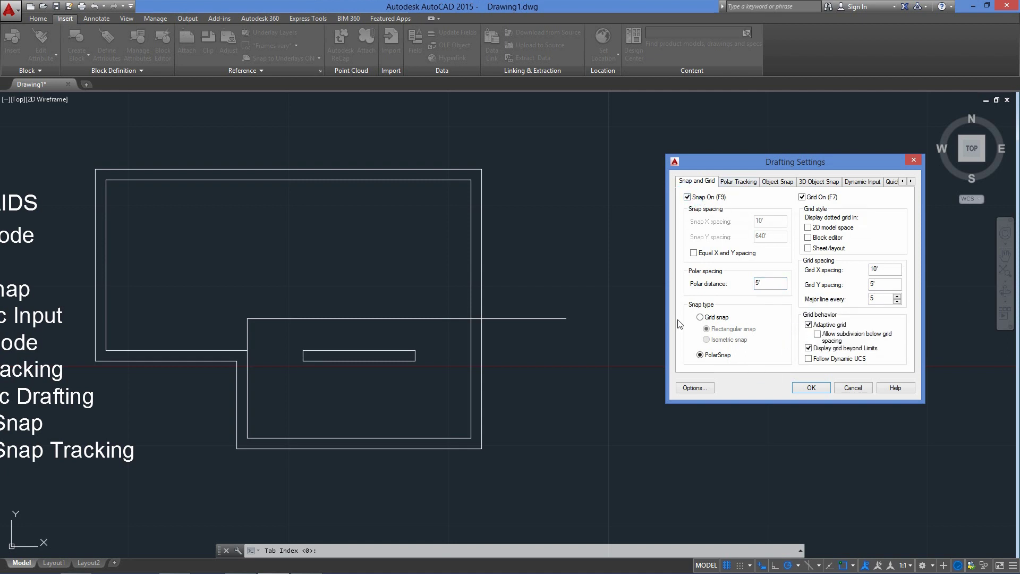
pyautogui.click(811, 387)
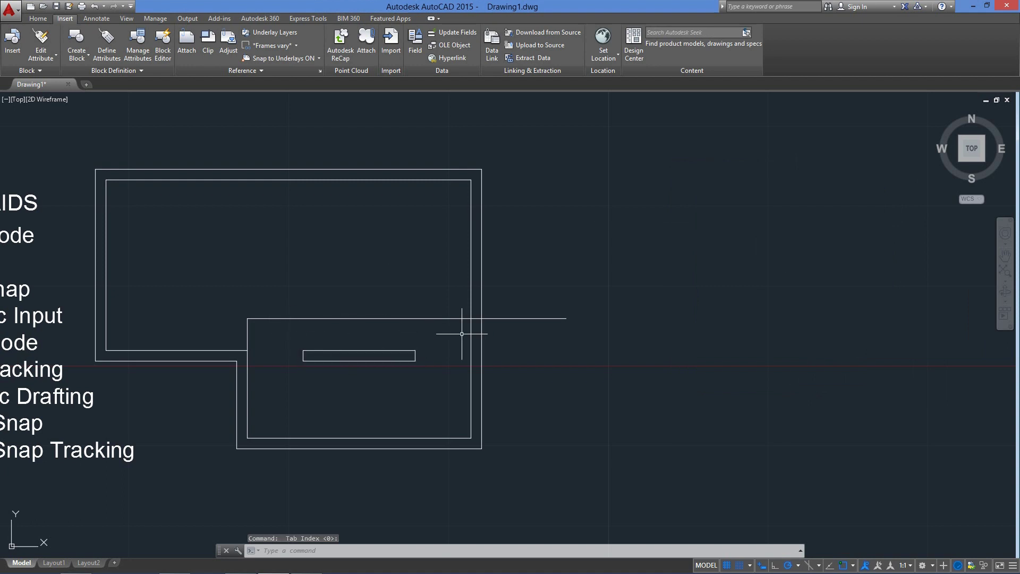
# Draw 5-foot zigzag lines at 60° and 330° from the wall line's end, then window-select them.
pyautogui.write('l')
pyautogui.press('Return')
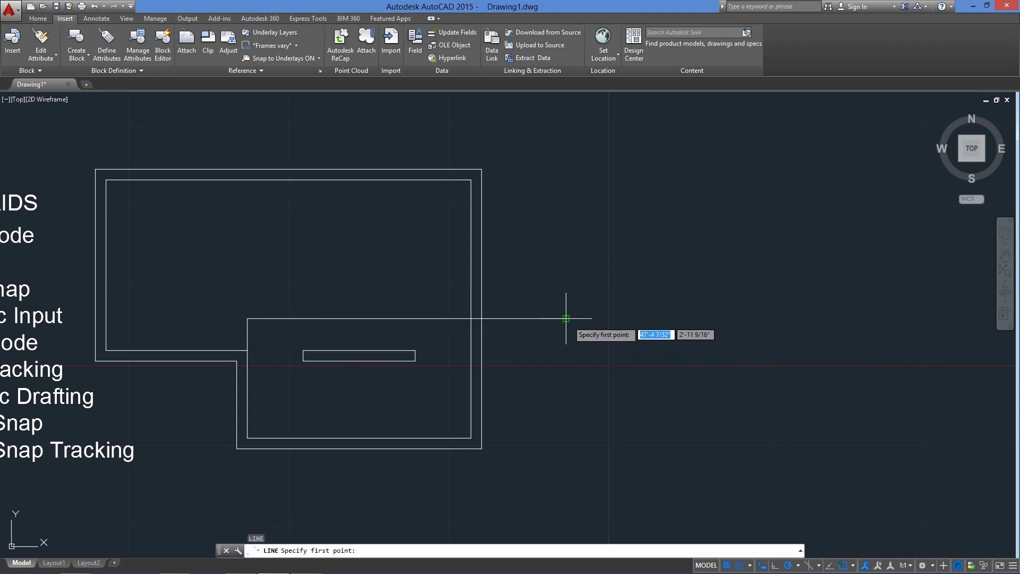
pyautogui.click(588, 310)
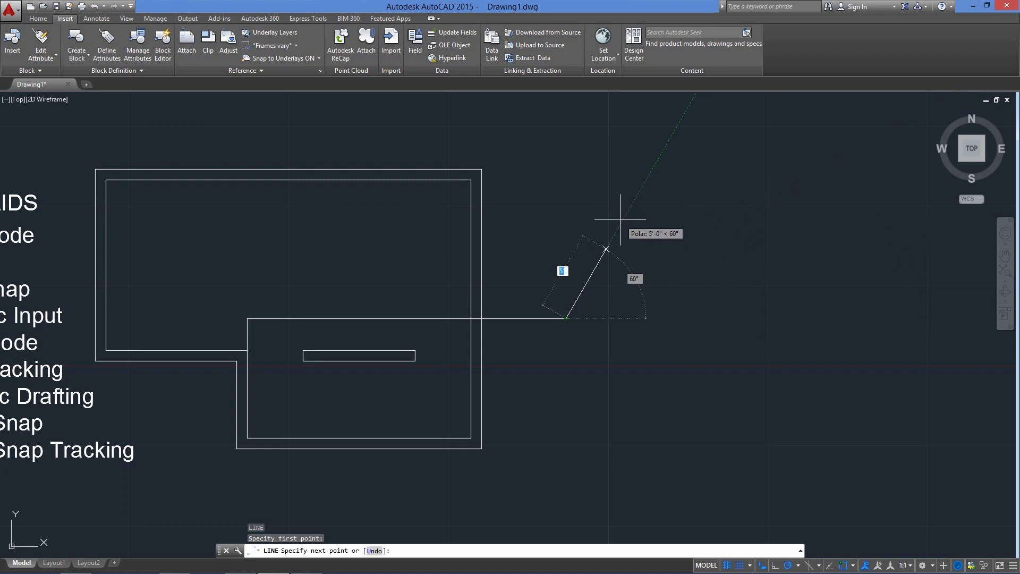
pyautogui.click(645, 181)
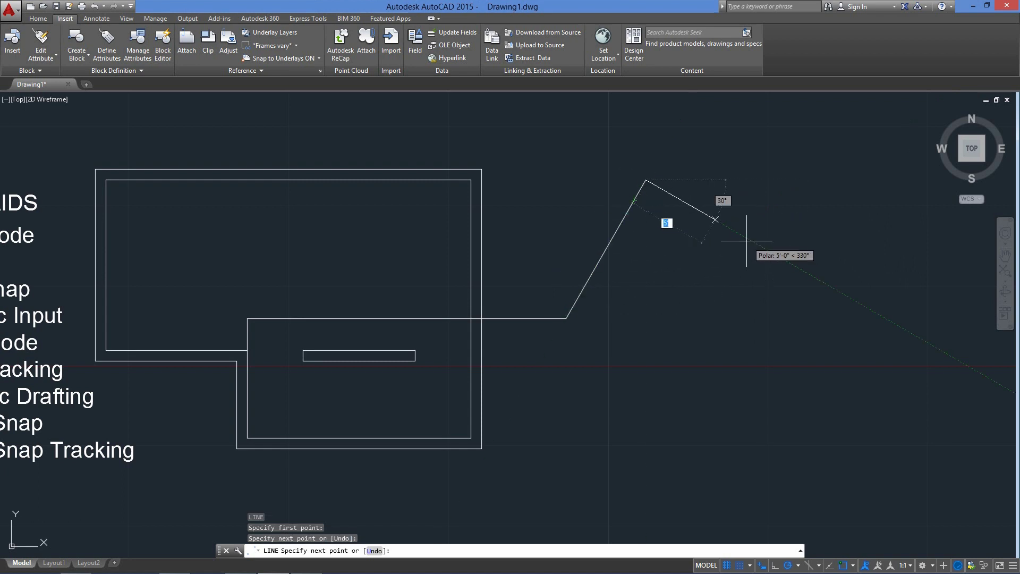
pyautogui.click(766, 249)
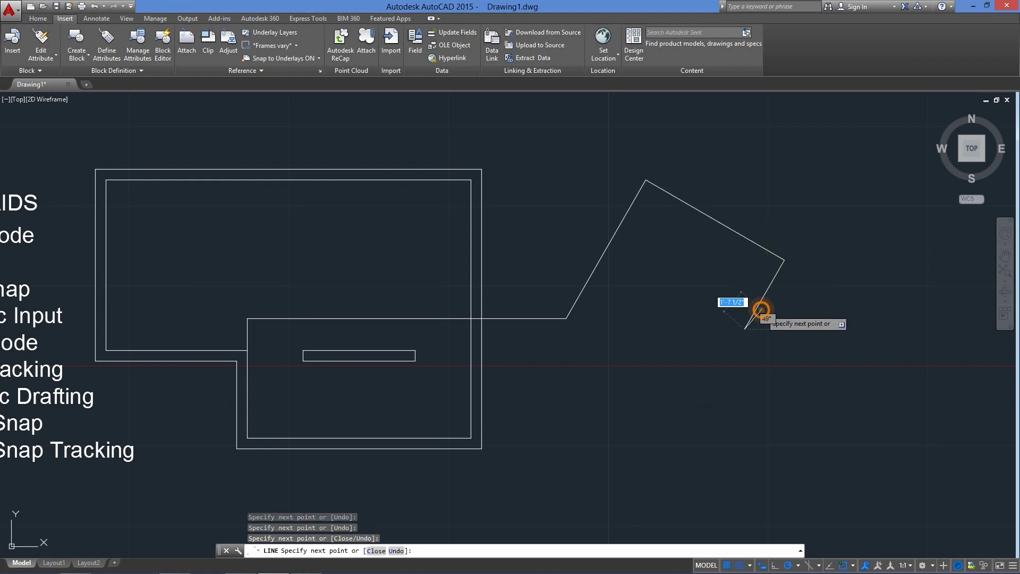
pyautogui.press('Return')
pyautogui.press('Return')
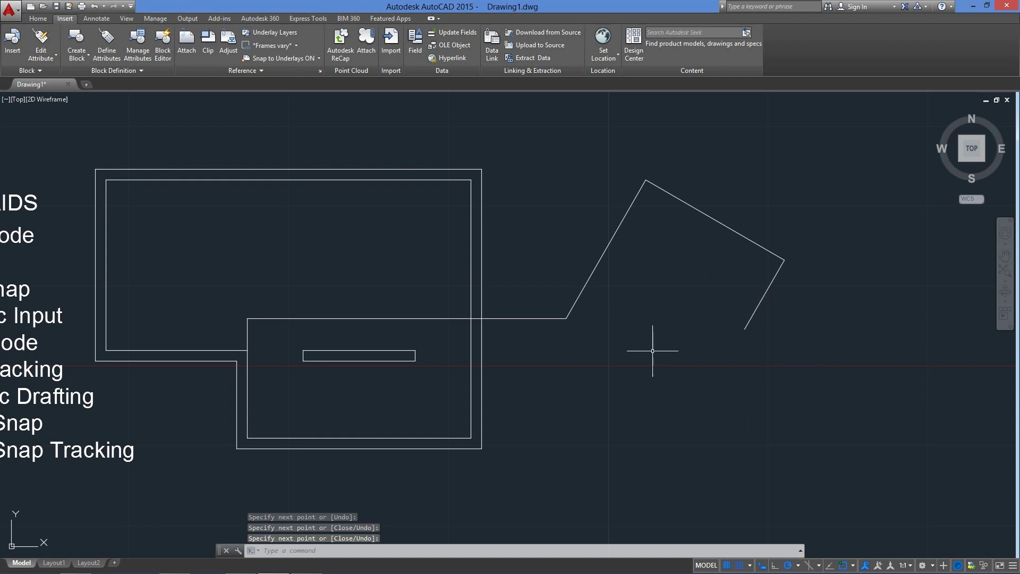
pyautogui.click(778, 364)
pyautogui.click(551, 178)
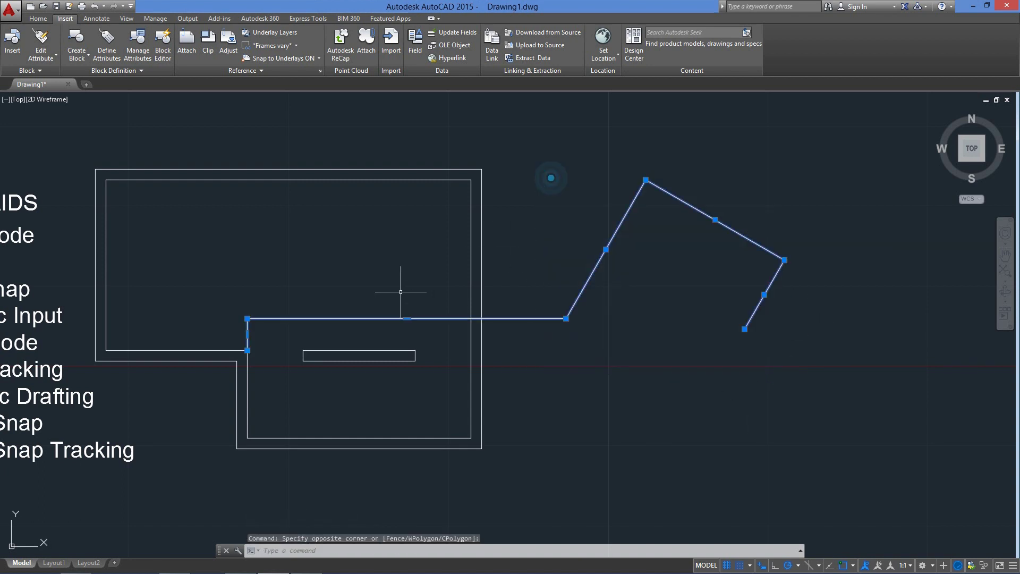
# Erase the selected zigzag lines and toggle isometric drafting until it stays on the left isoplane.
pyautogui.press('Delete')
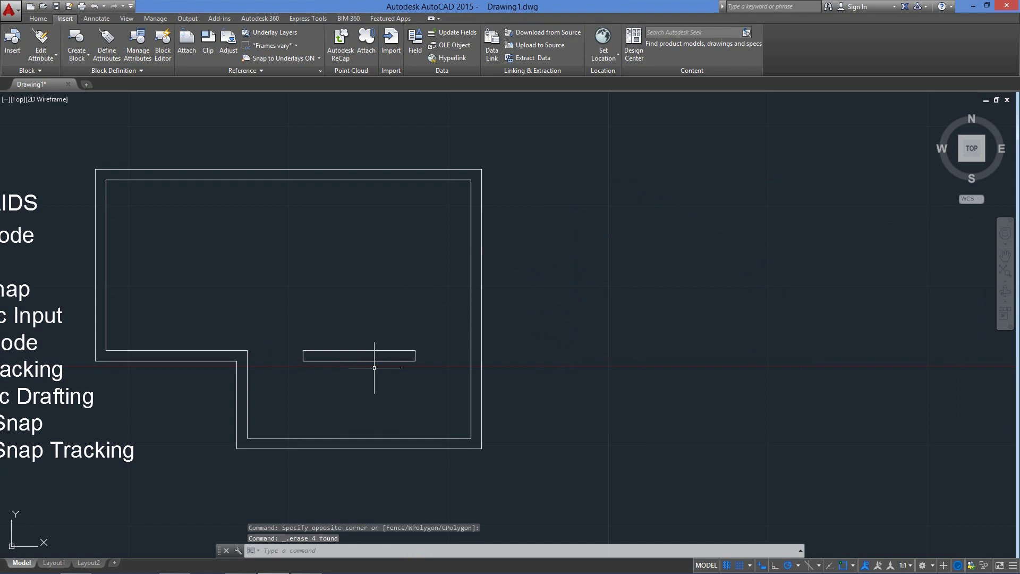
pyautogui.click(808, 566)
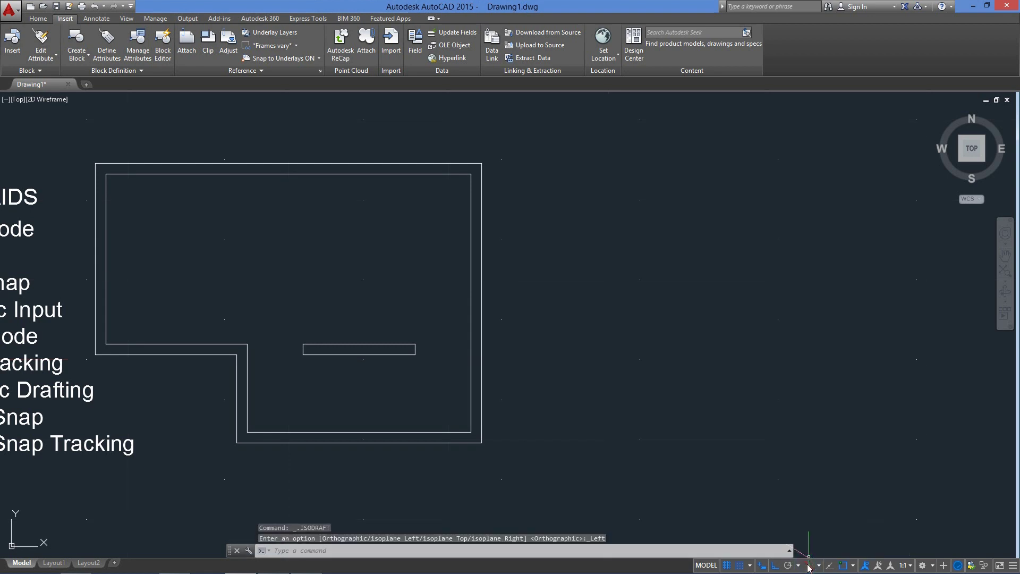
pyautogui.click(809, 565)
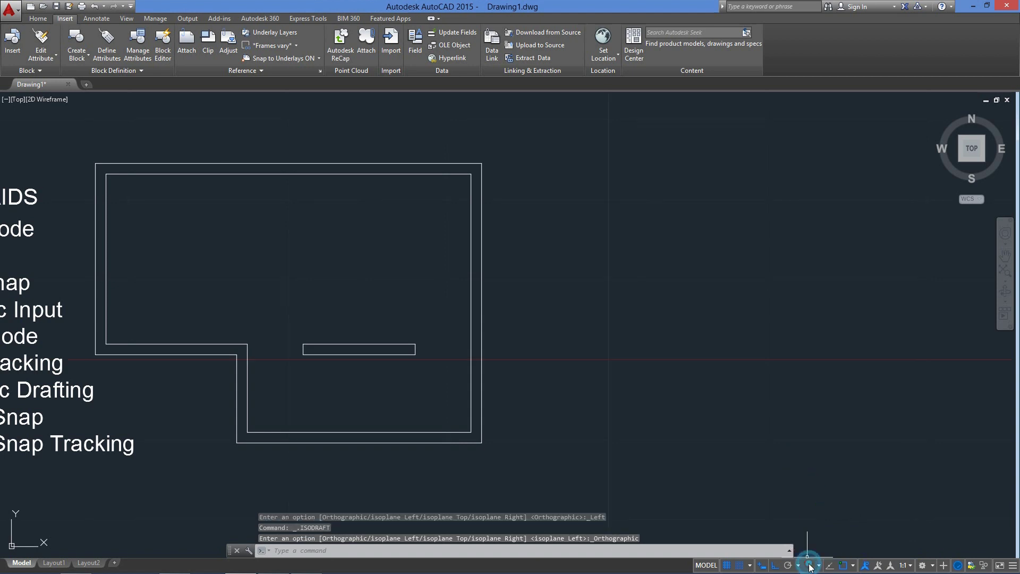
pyautogui.click(808, 566)
pyautogui.click(809, 566)
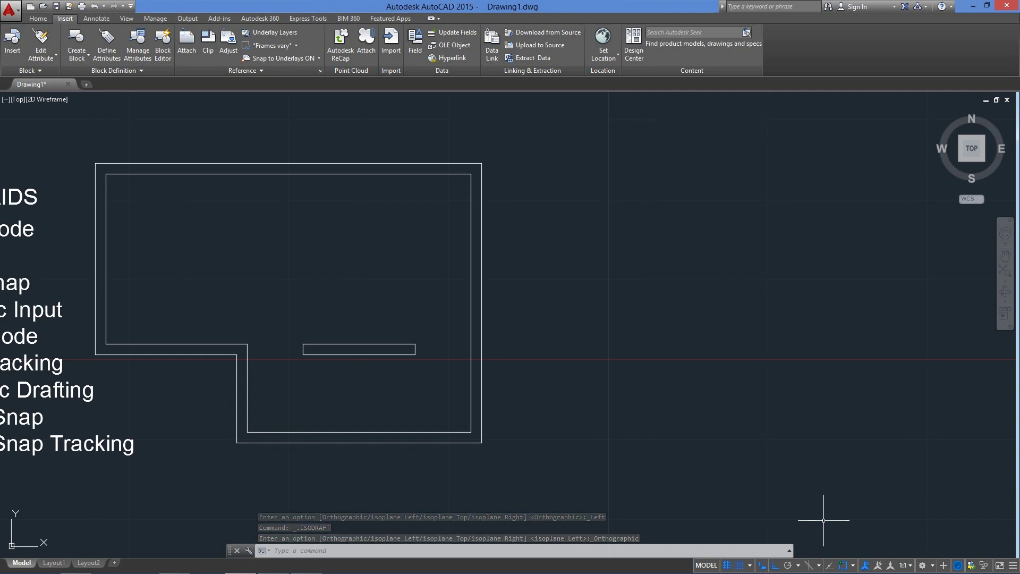
pyautogui.click(809, 566)
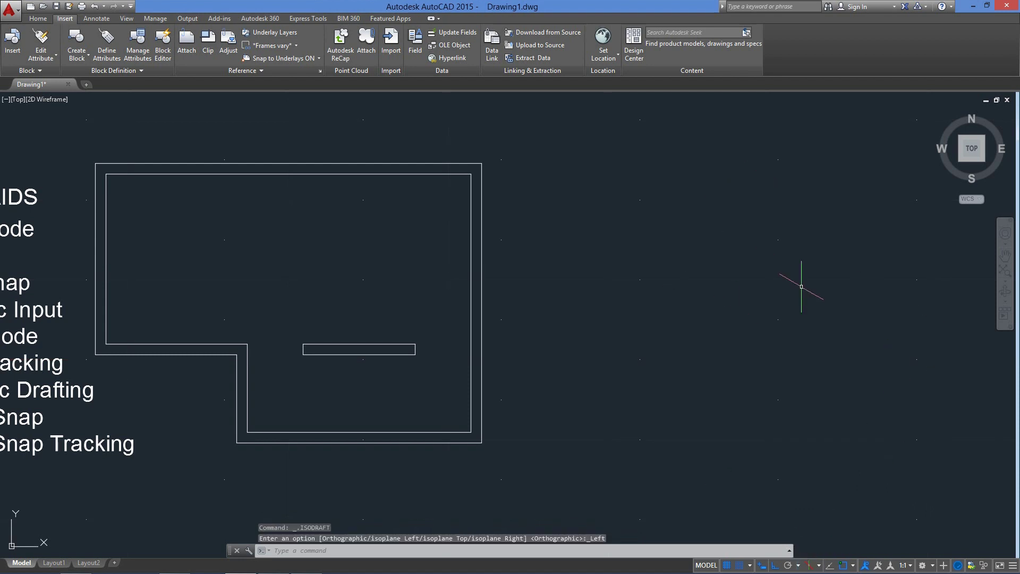
pyautogui.click(809, 566)
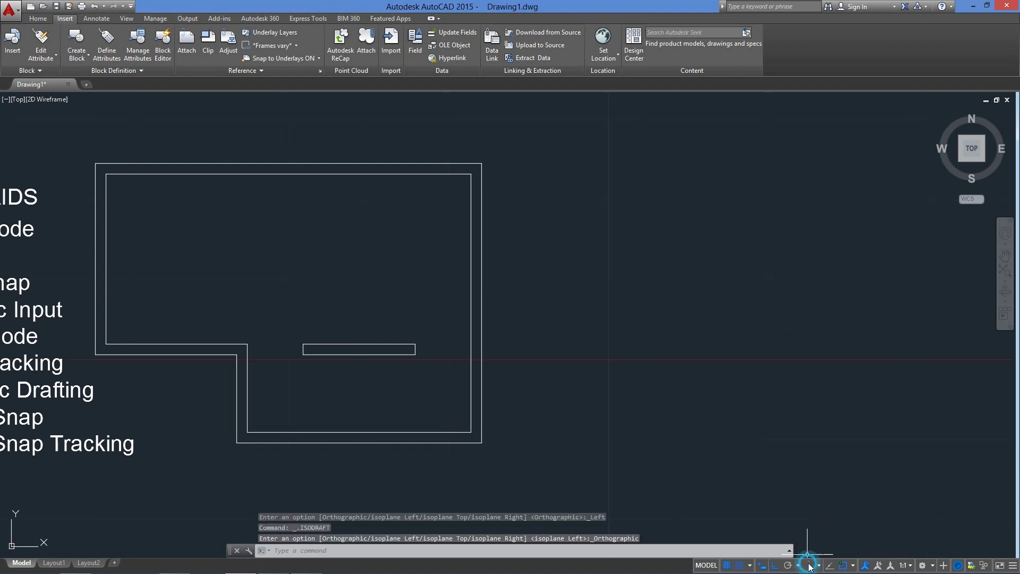
pyautogui.click(809, 565)
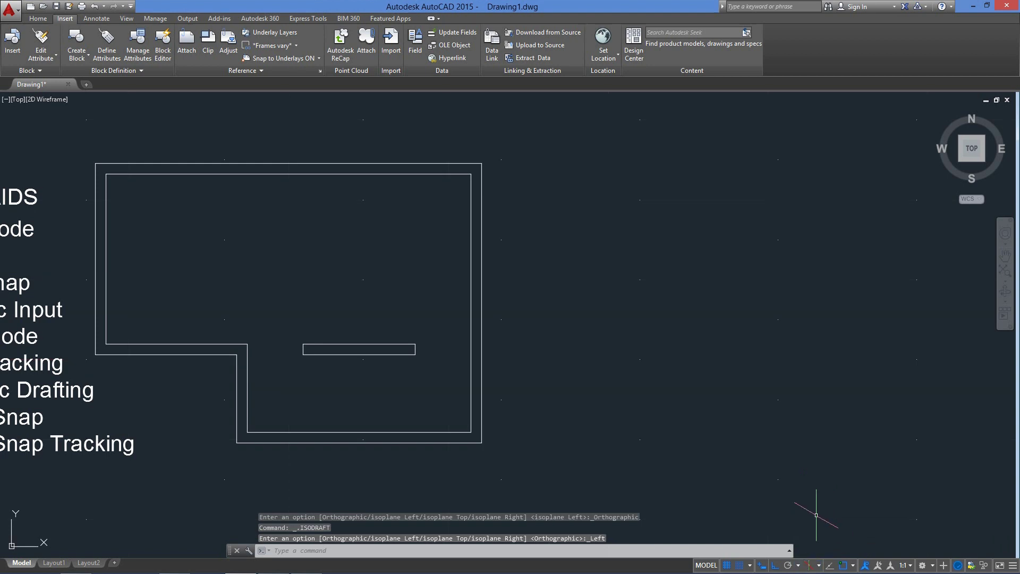
pyautogui.click(819, 565)
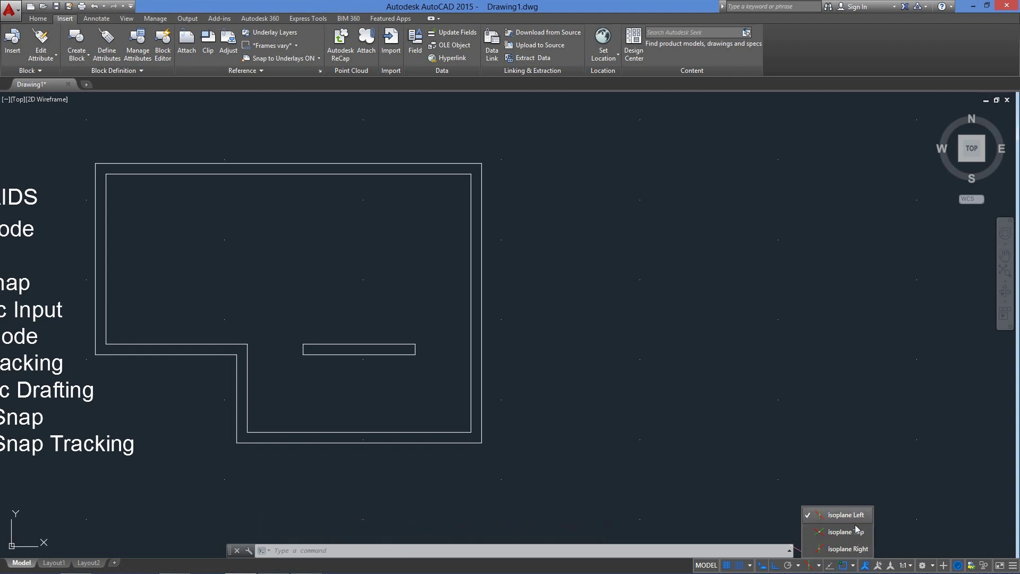
# On Isoplane Left, draw the box's closed left face with LINE.
pyautogui.click(824, 517)
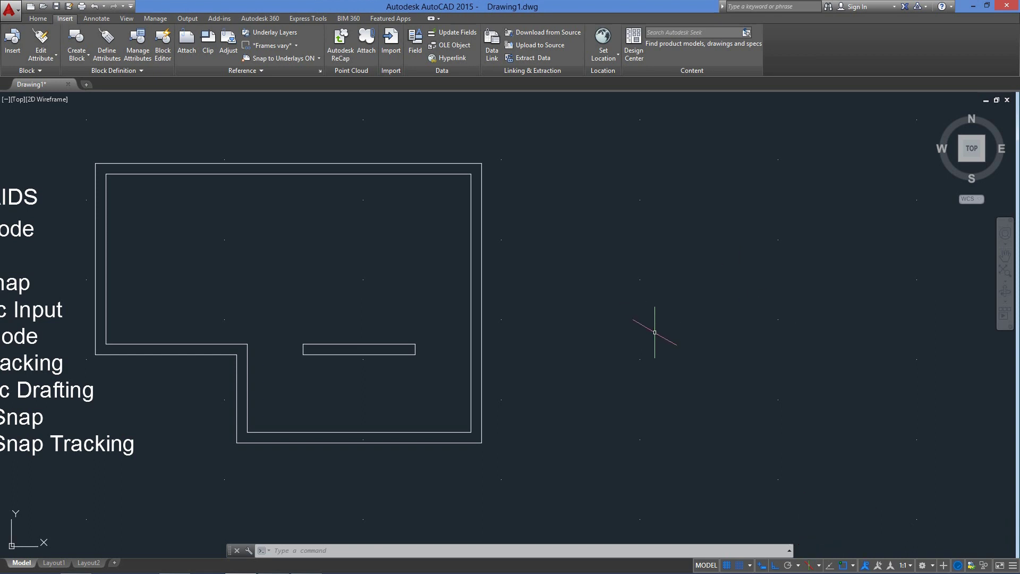
pyautogui.write('l')
pyautogui.press('Return')
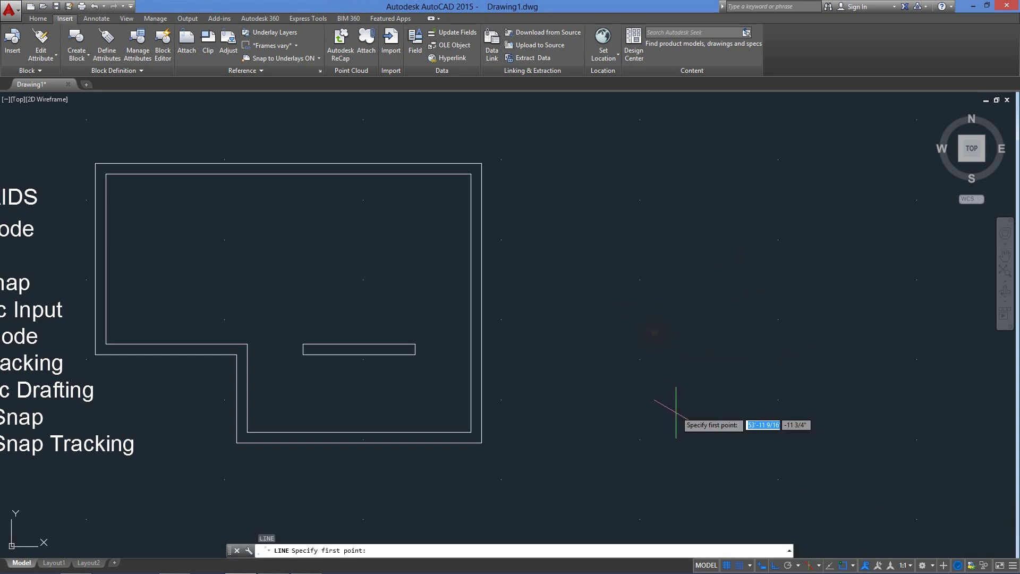
pyautogui.click(643, 441)
pyautogui.click(640, 319)
pyautogui.click(755, 384)
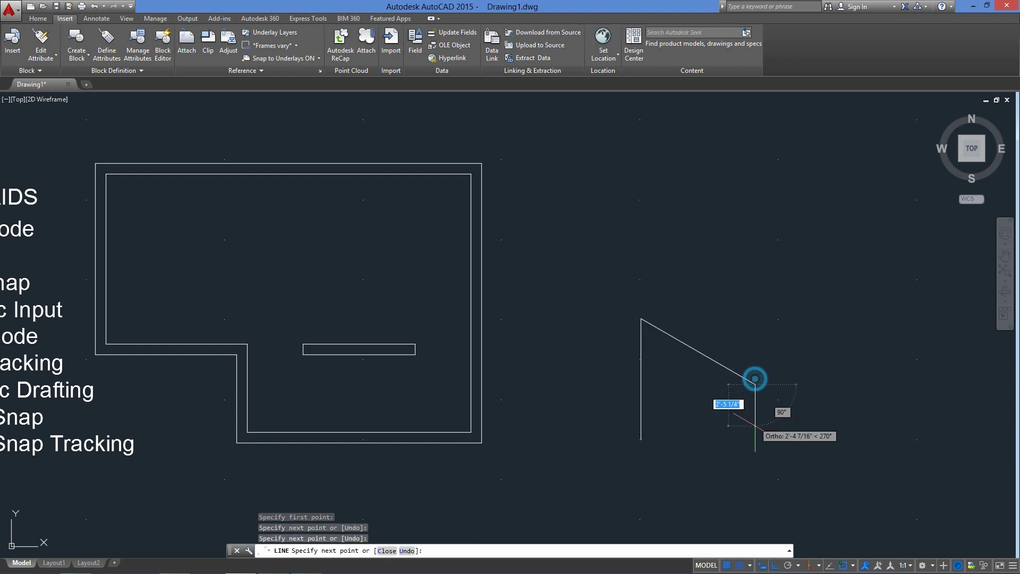
pyautogui.click(755, 489)
pyautogui.click(641, 440)
pyautogui.press('Return')
# Switch to Isoplane Top and draw the box's top face from the left face's top edge.
pyautogui.click(819, 565)
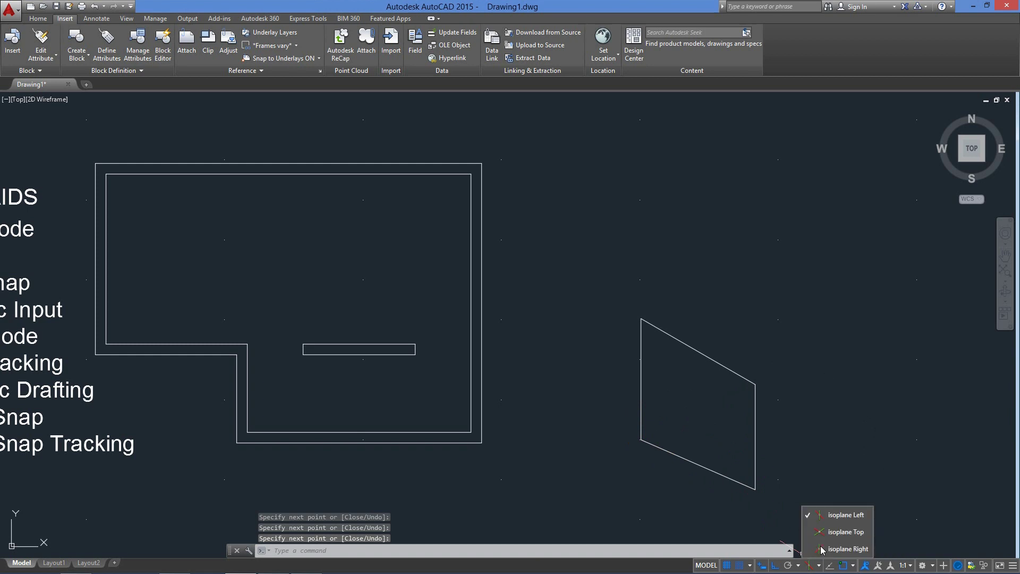
pyautogui.click(829, 532)
pyautogui.write('l')
pyautogui.press('Return')
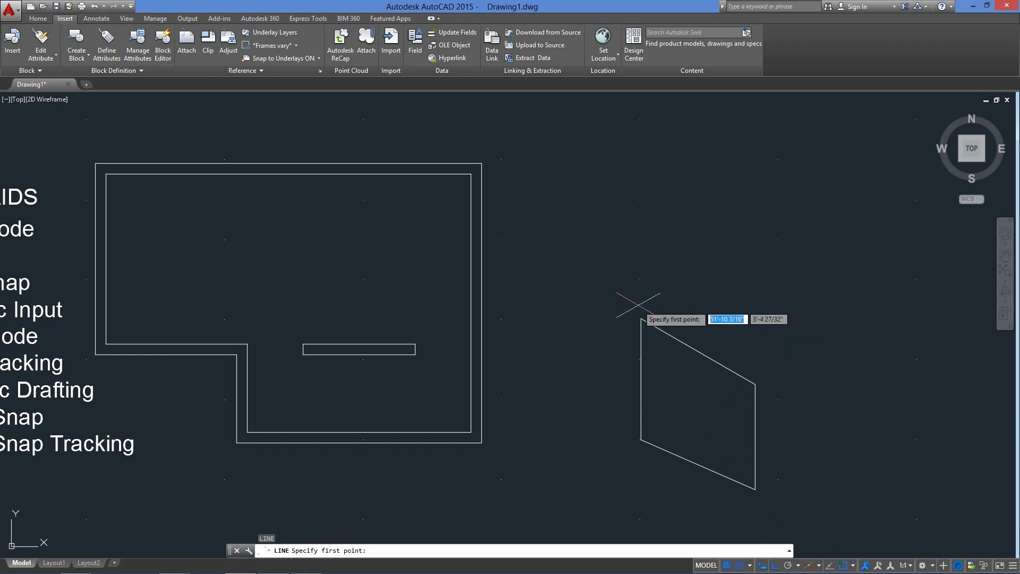
pyautogui.click(641, 319)
pyautogui.click(780, 238)
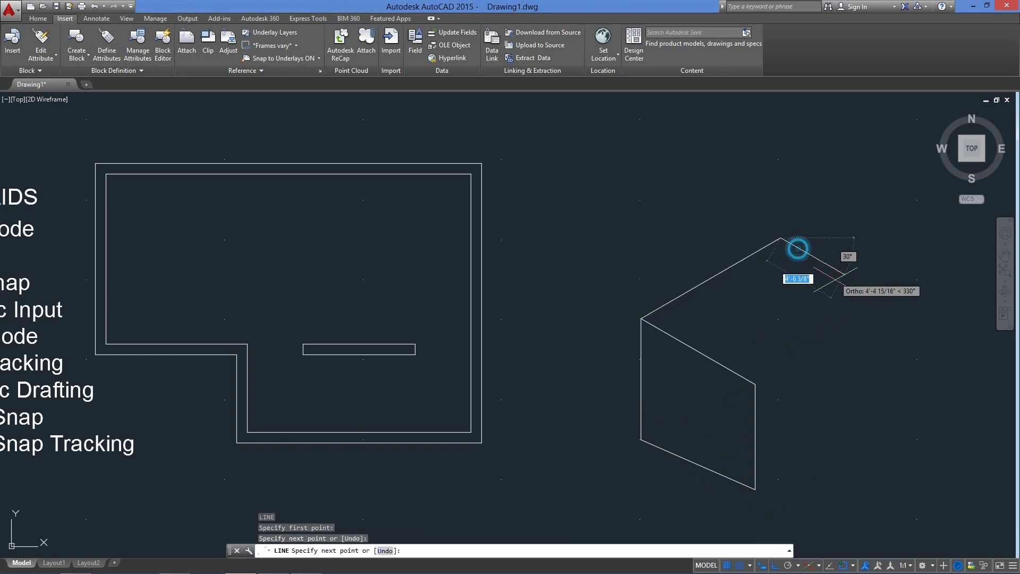
pyautogui.click(896, 304)
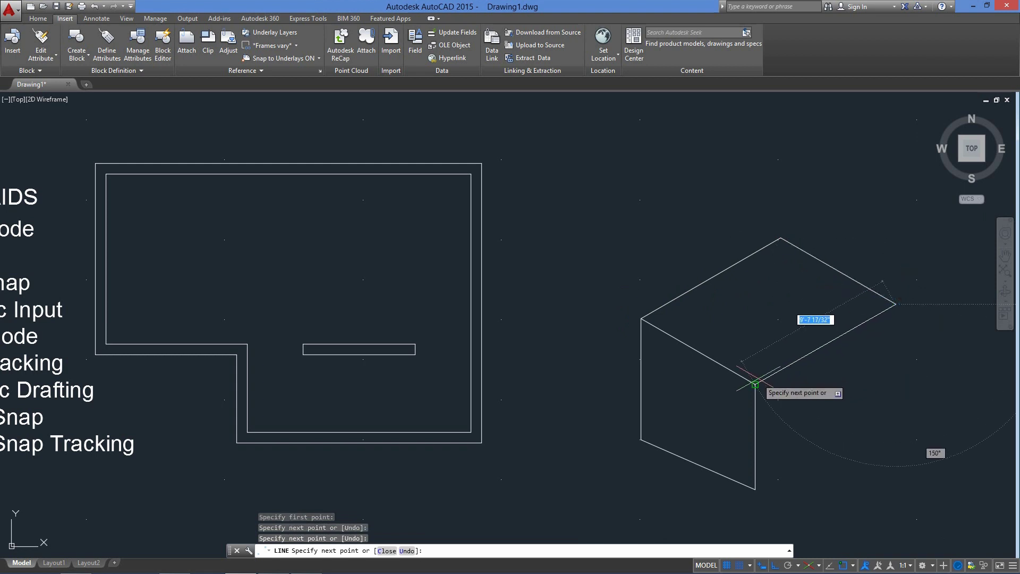
pyautogui.click(757, 383)
pyautogui.press('Return')
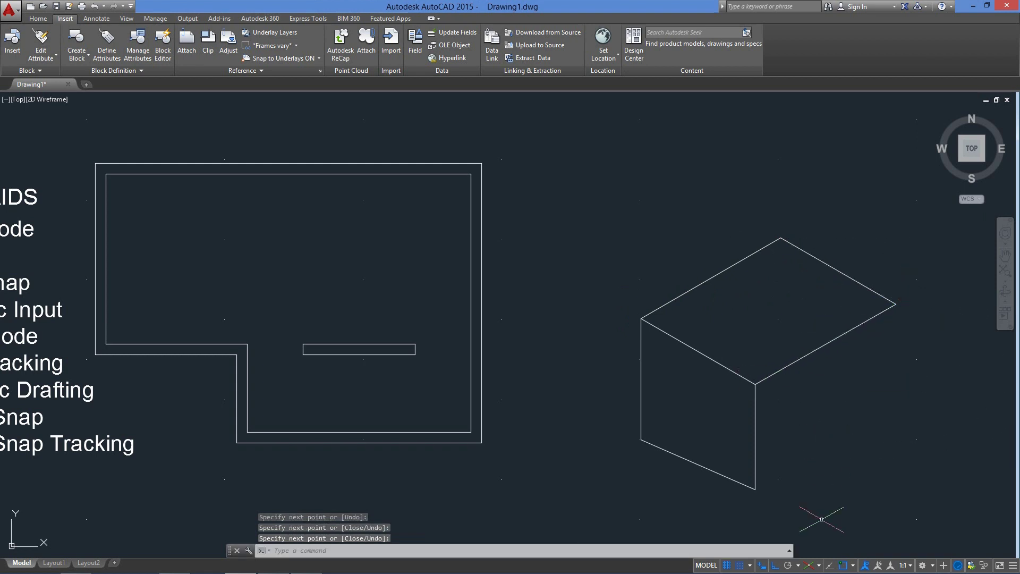
# Switch to Isoplane Right and draw the right face down to the bottom front corner.
pyautogui.click(819, 566)
pyautogui.click(836, 550)
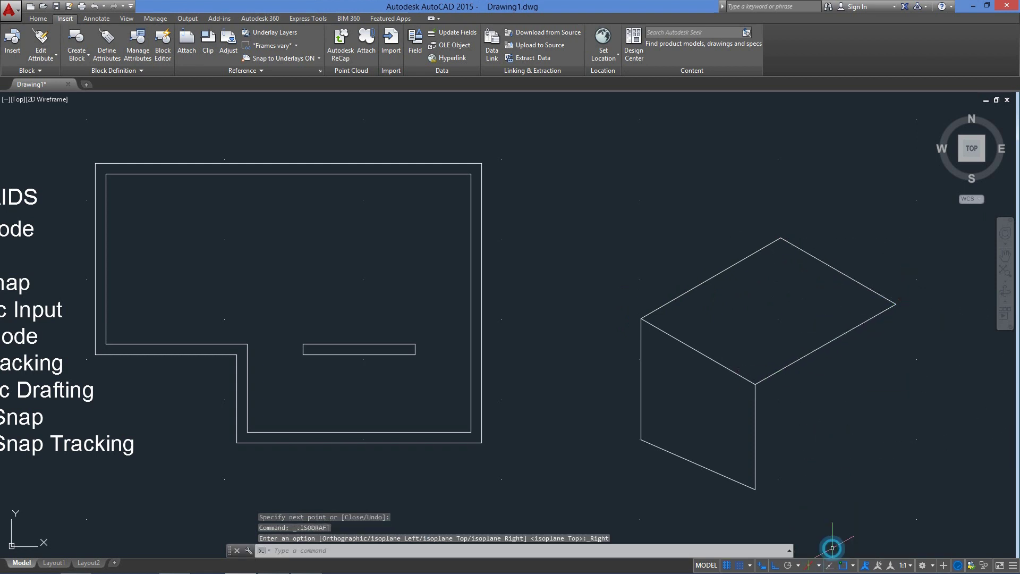
pyautogui.write('l')
pyautogui.press('Return')
pyautogui.click(895, 303)
pyautogui.click(895, 424)
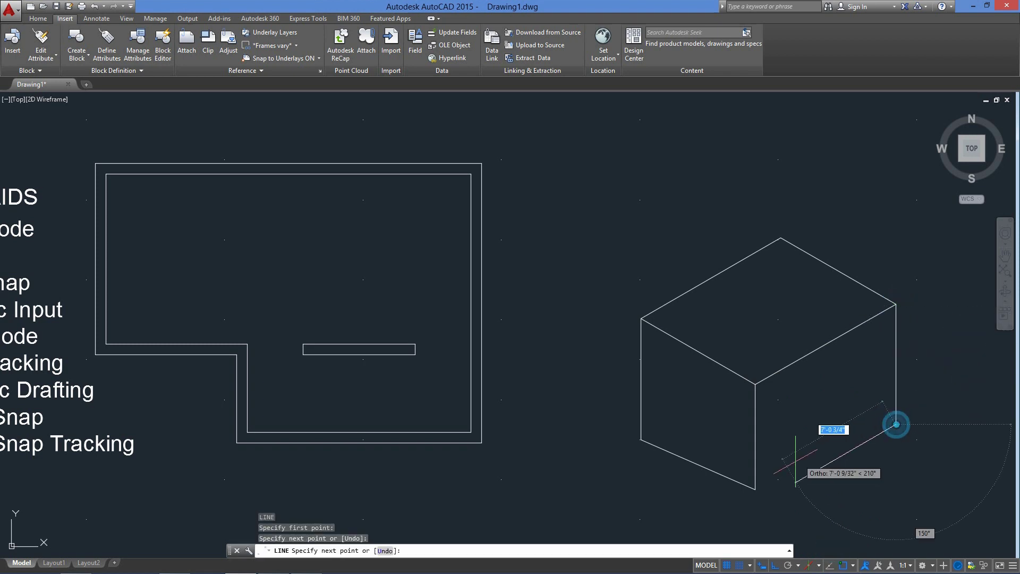
pyautogui.click(757, 488)
pyautogui.press('Return')
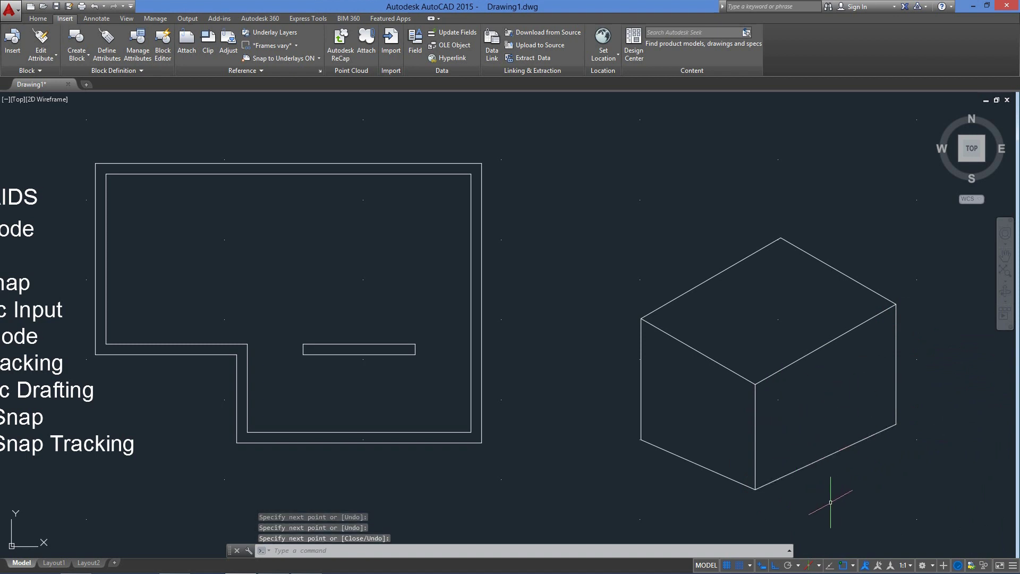
# Cycle the crosshair through the isoplanes with F5 and turn object snap on.
pyautogui.press('F5')
pyautogui.press('F5')
pyautogui.press('F5')
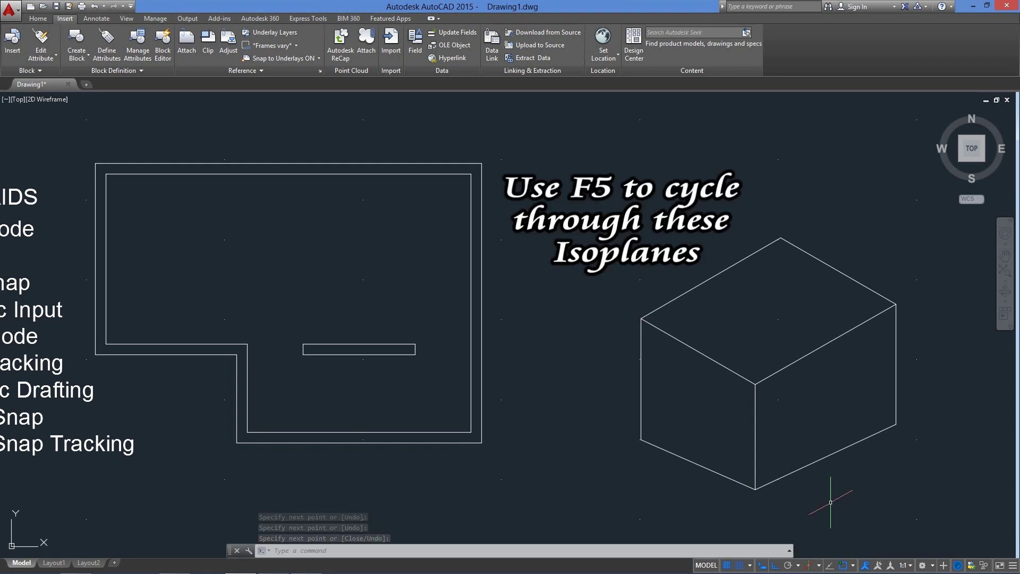
pyautogui.press('F5')
pyautogui.press('F5')
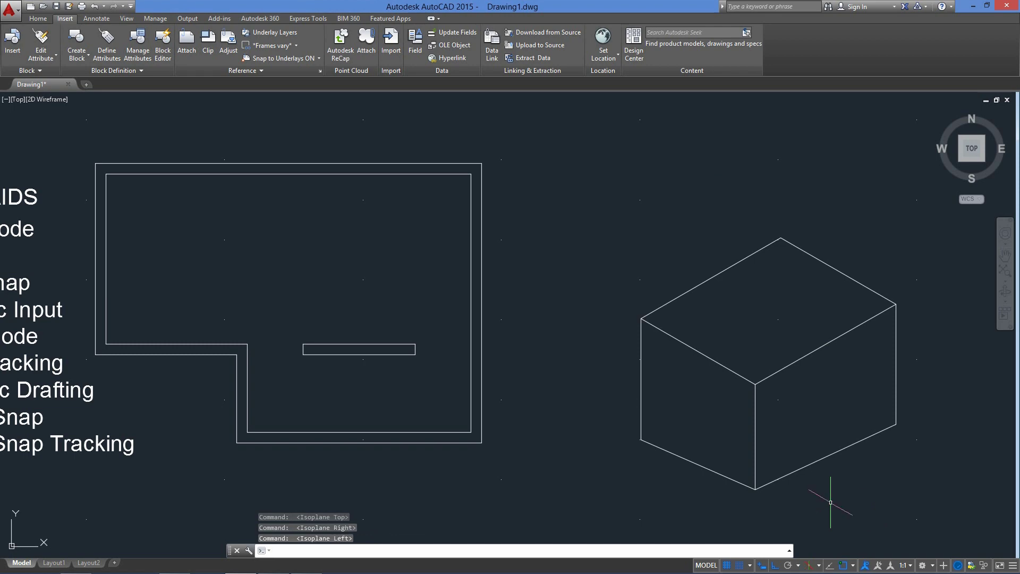
pyautogui.click(808, 565)
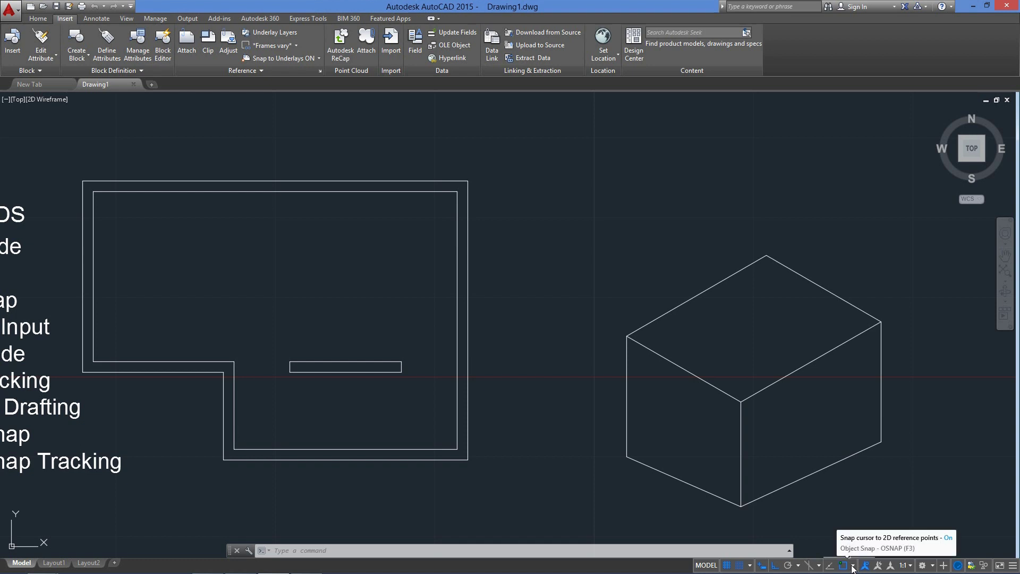
pyautogui.middleClick(517, 382)
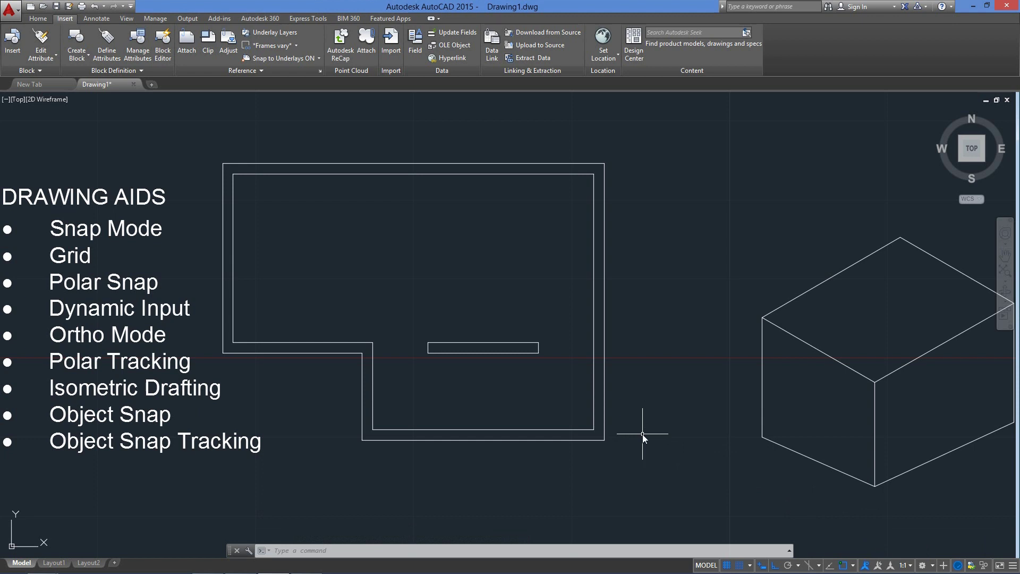
pyautogui.write('l')
pyautogui.press('Return')
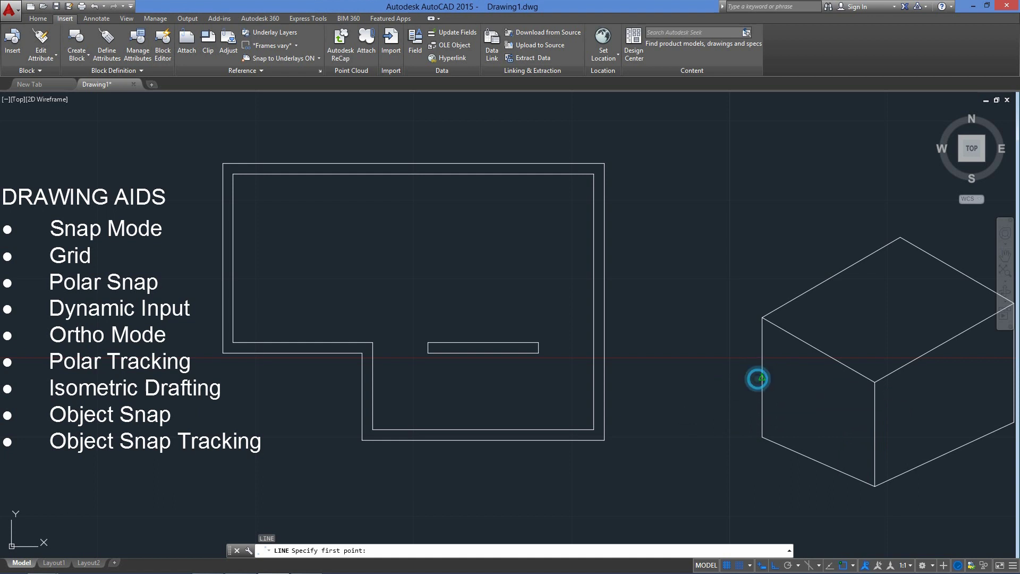
pyautogui.click(760, 377)
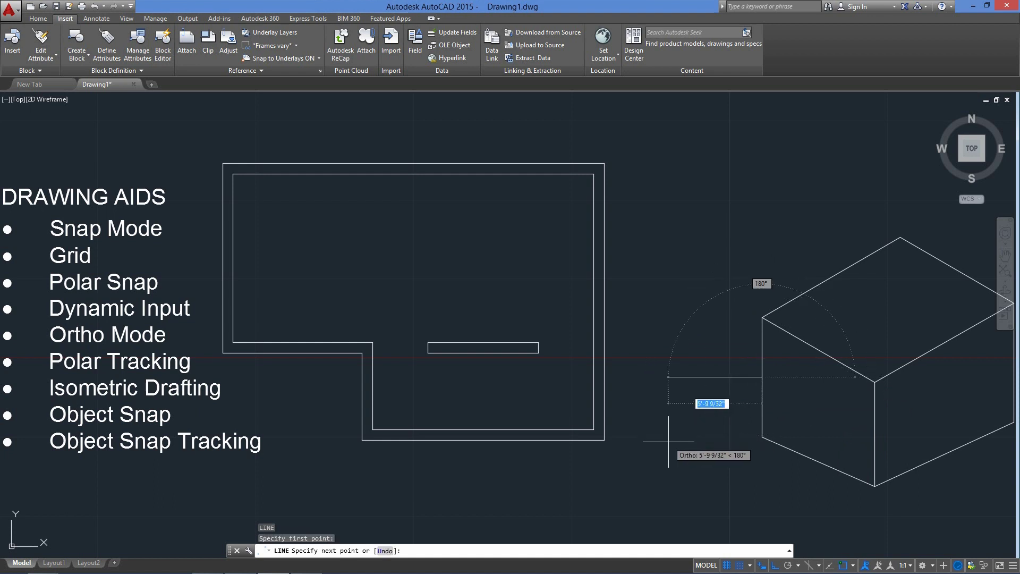
pyautogui.press('Escape')
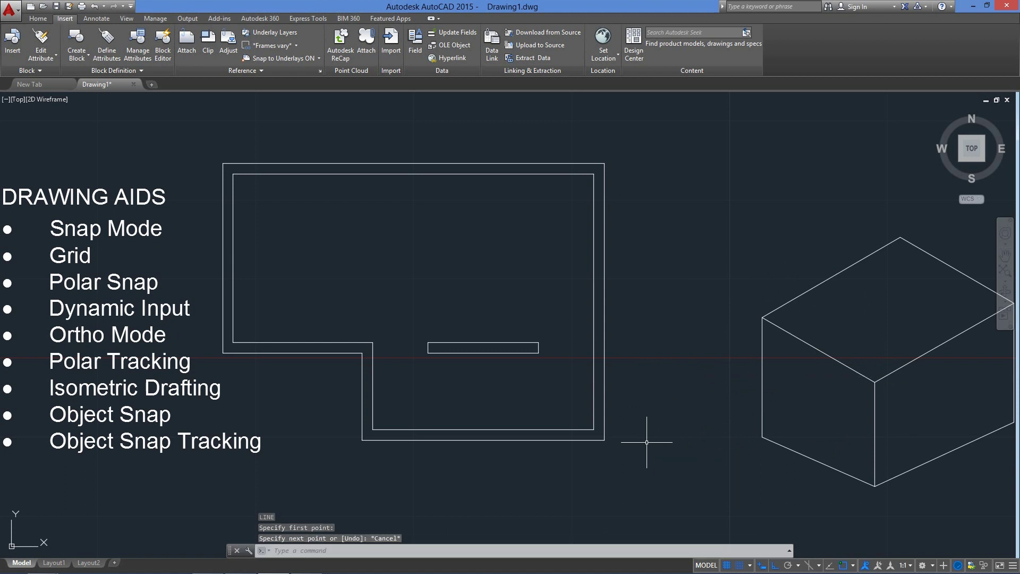
pyautogui.press('Return')
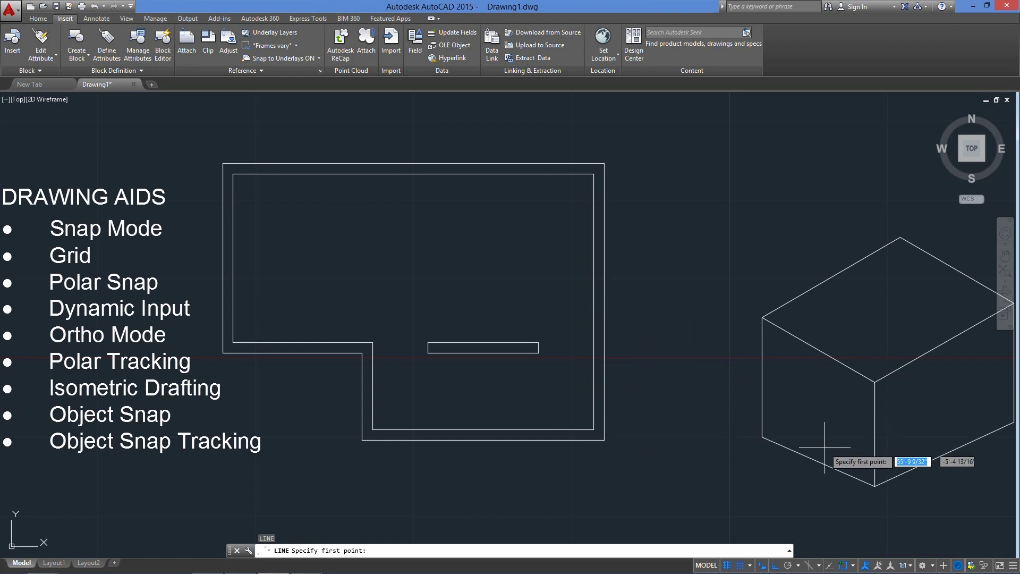
pyautogui.press('Escape')
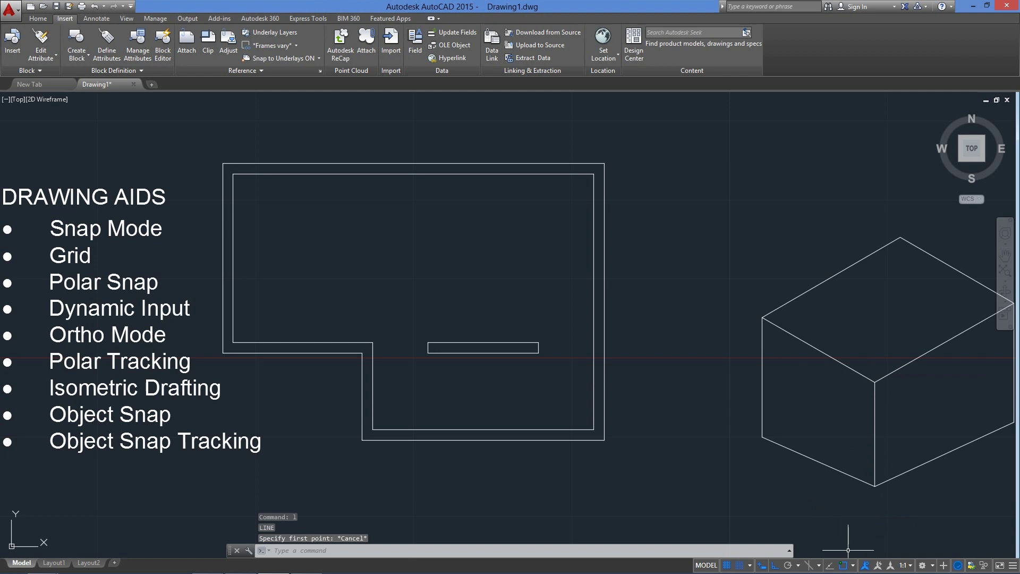
# In Object Snap Settings, enable Node and all modes except Nearest, Extension and Apparent intersection.
pyautogui.click(853, 566)
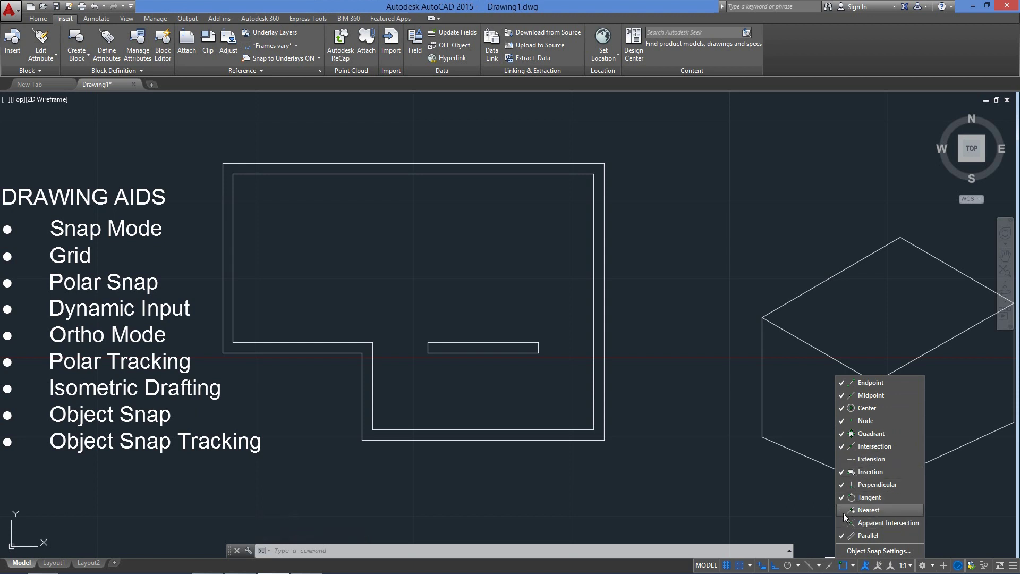
pyautogui.click(840, 509)
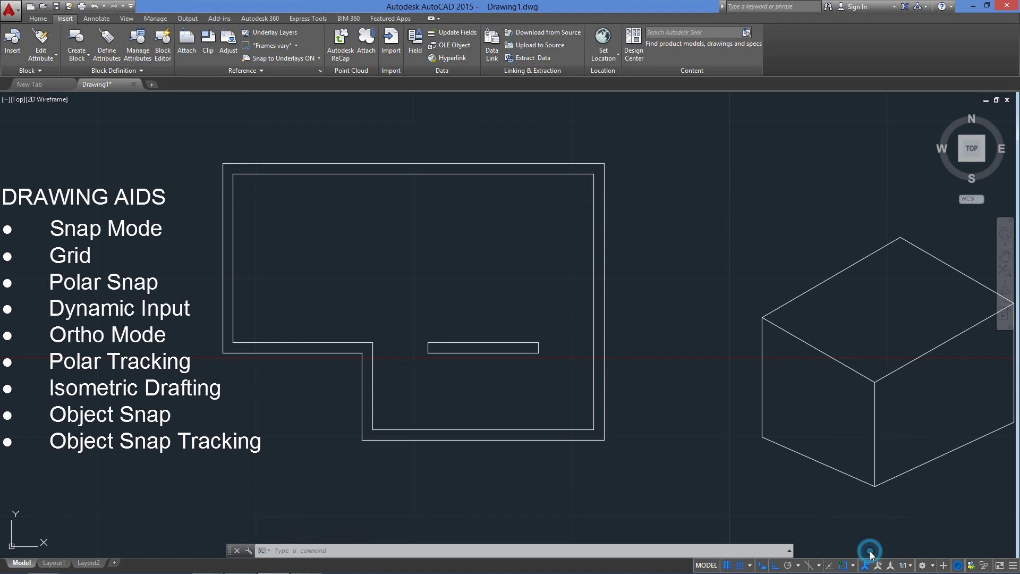
pyautogui.click(870, 555)
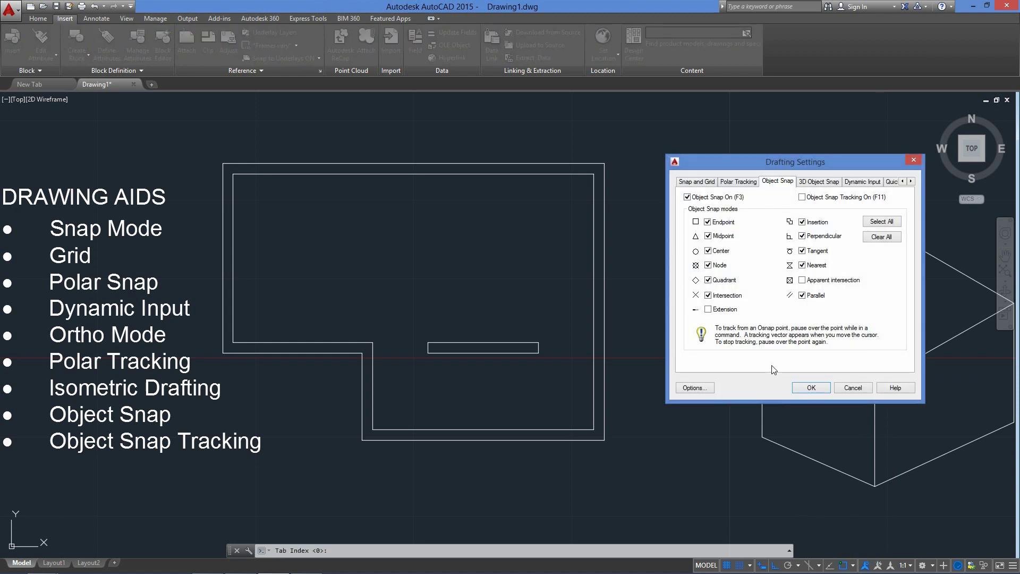
pyautogui.click(708, 251)
pyautogui.click(708, 250)
pyautogui.click(709, 265)
pyautogui.click(886, 223)
pyautogui.click(802, 281)
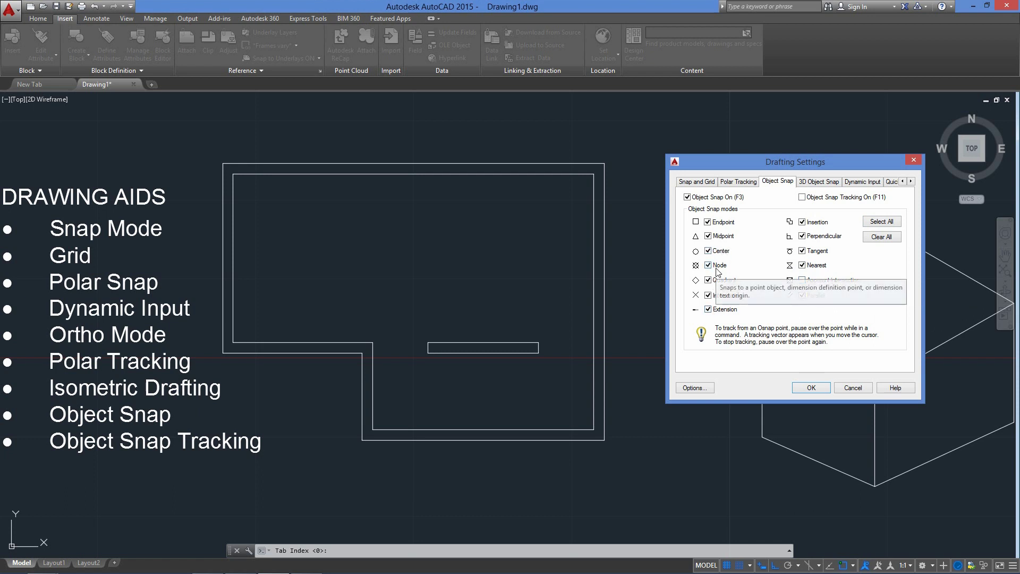
pyautogui.click(803, 265)
pyautogui.click(720, 309)
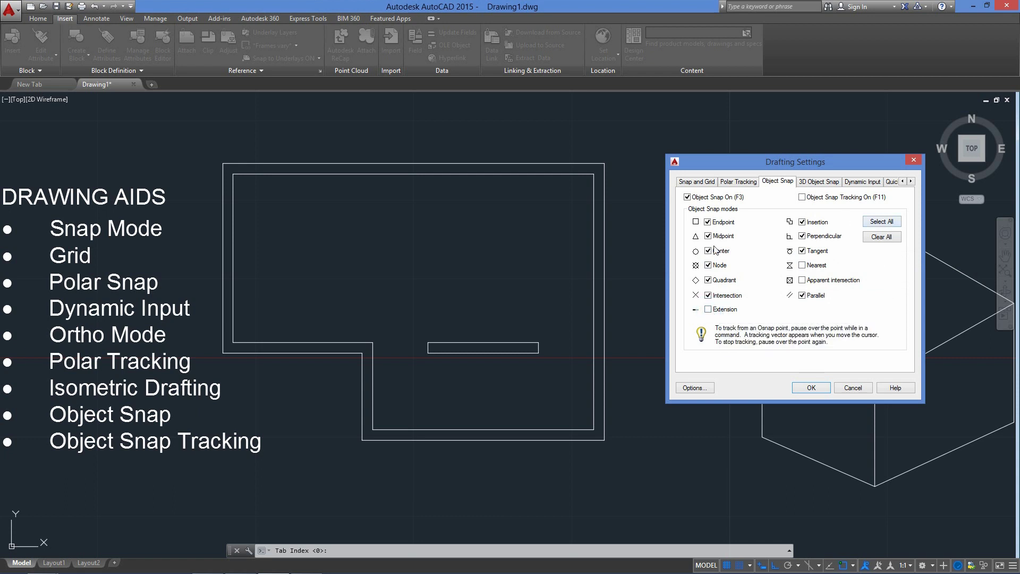
pyautogui.click(816, 388)
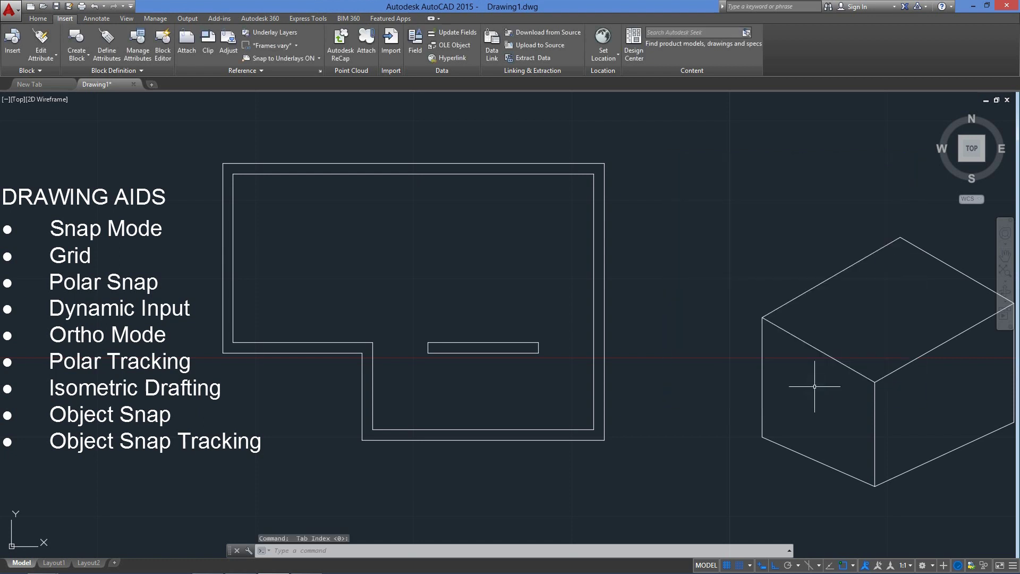
# Enable object snap tracking and test it with a line from the inner wall, cancelled unfinished.
pyautogui.click(830, 565)
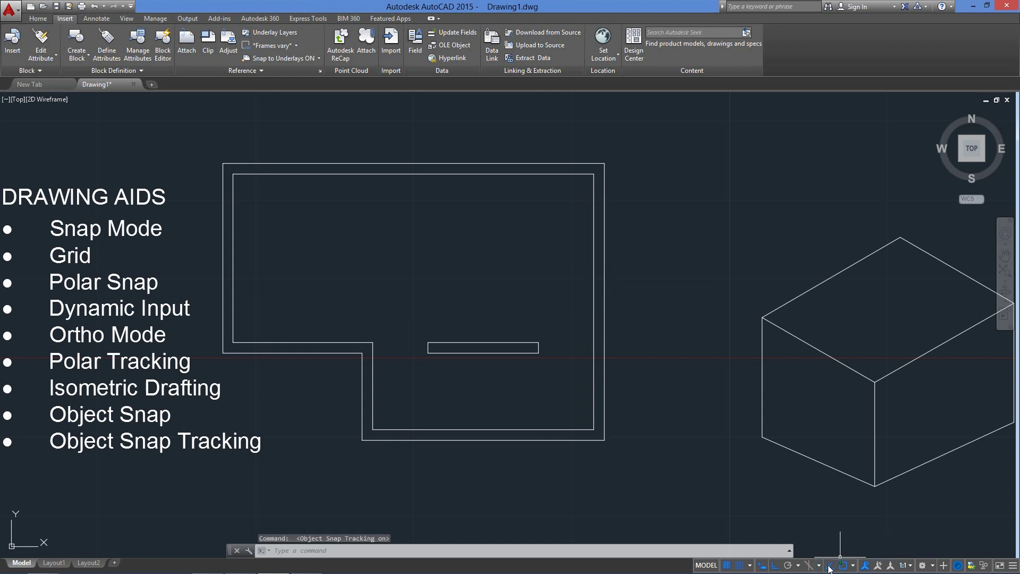
pyautogui.click(828, 567)
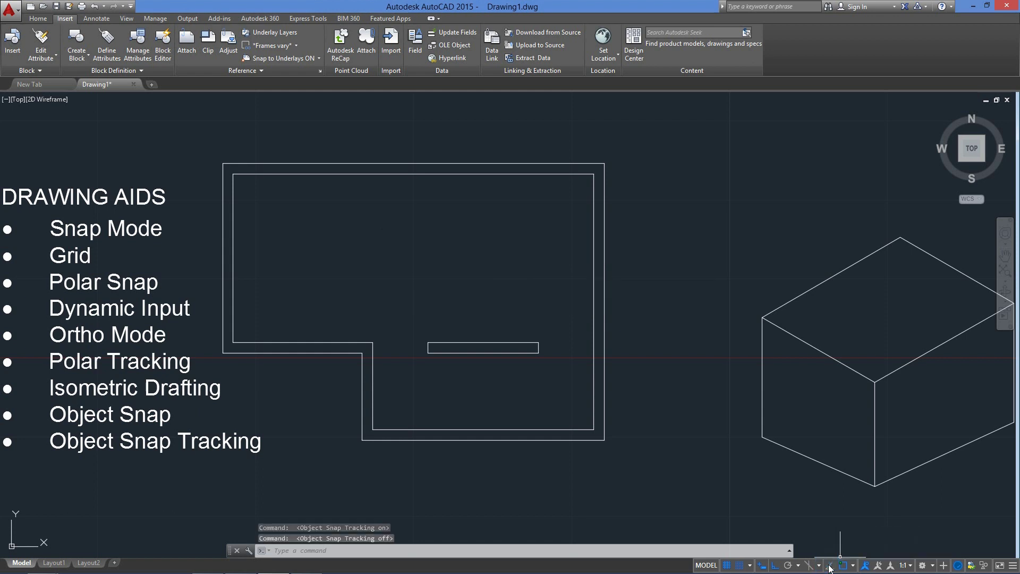
pyautogui.click(829, 567)
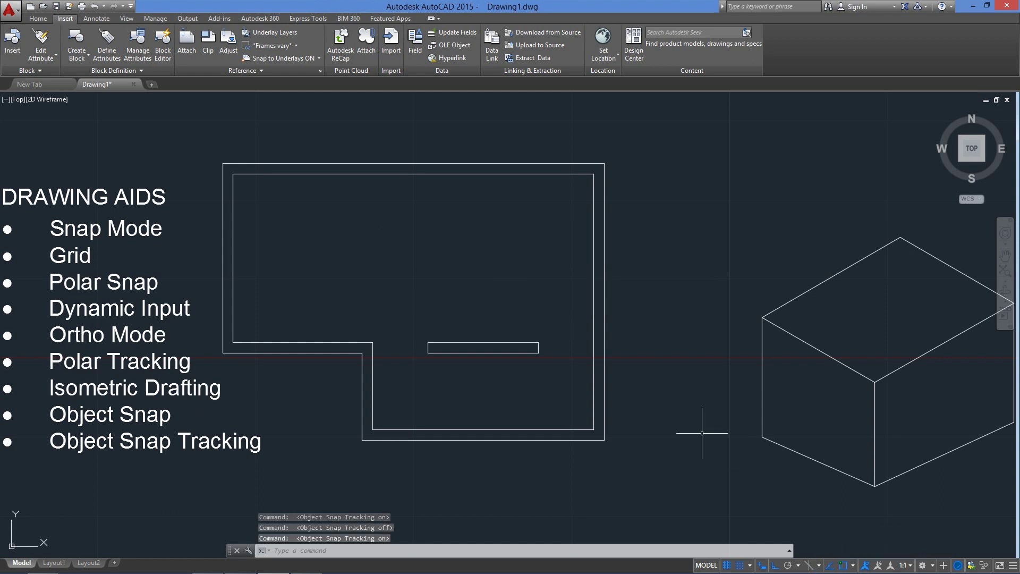
pyautogui.write('l')
pyautogui.press('Return')
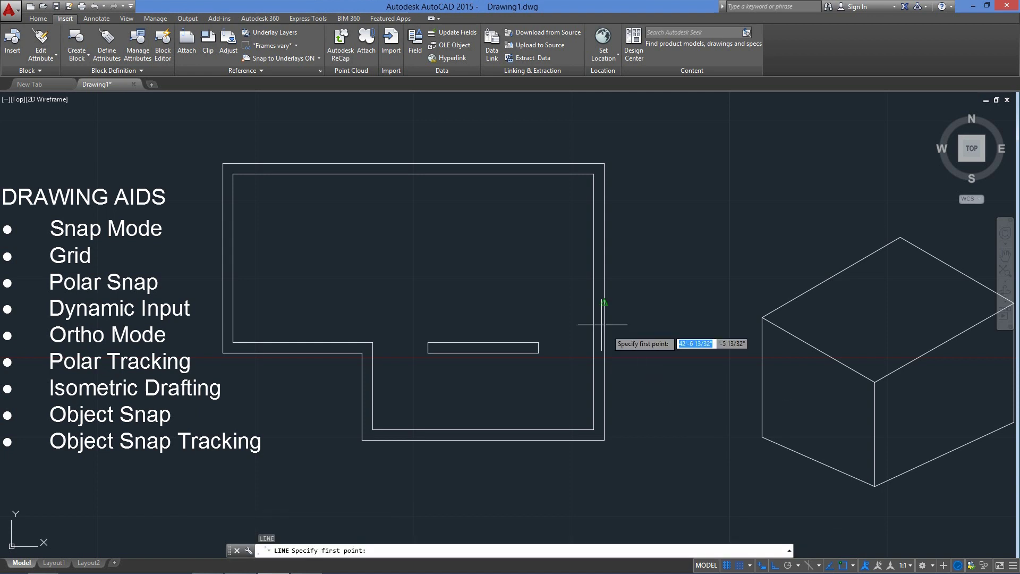
pyautogui.click(233, 258)
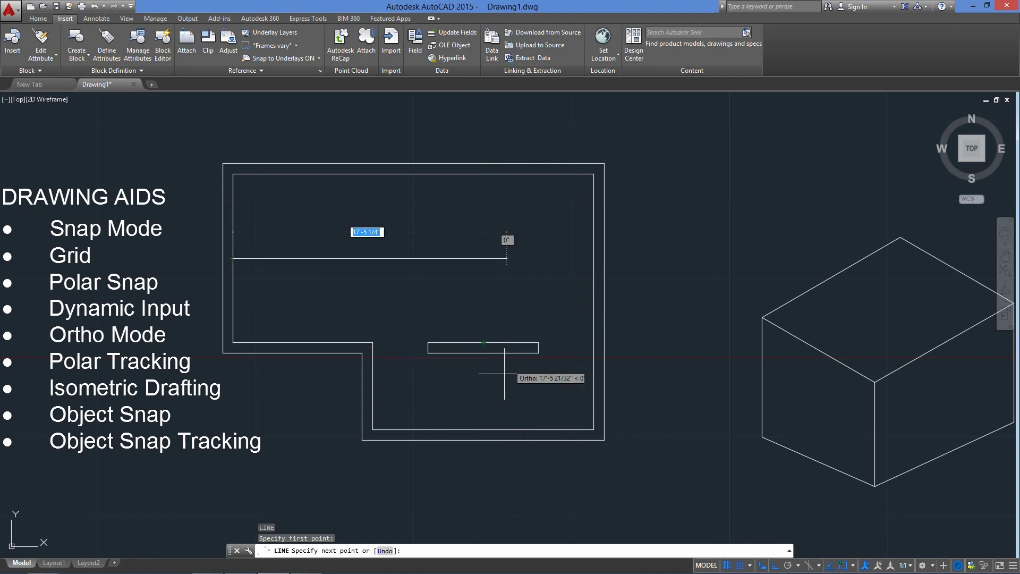
pyautogui.press('Escape')
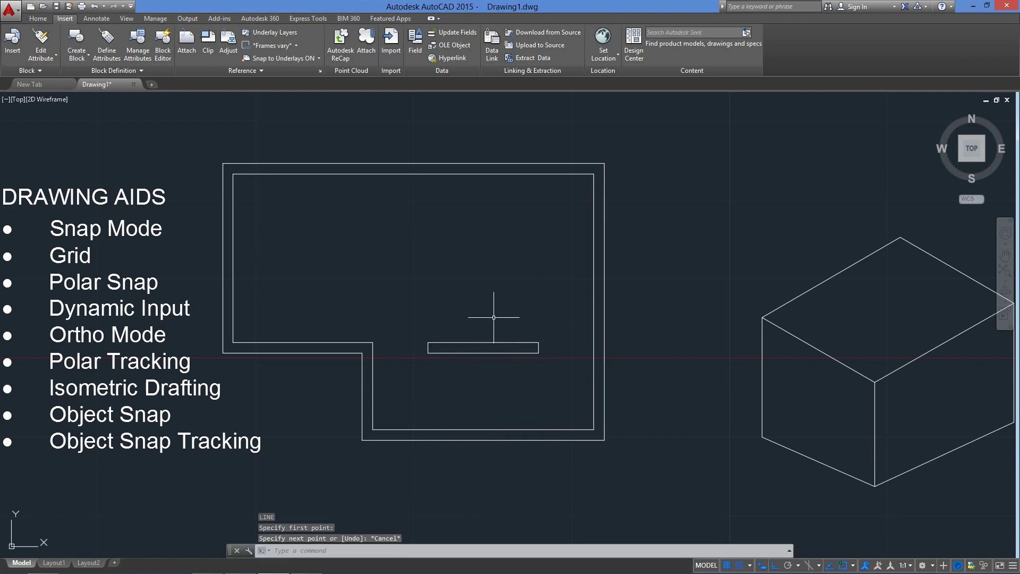
pyautogui.press('Return')
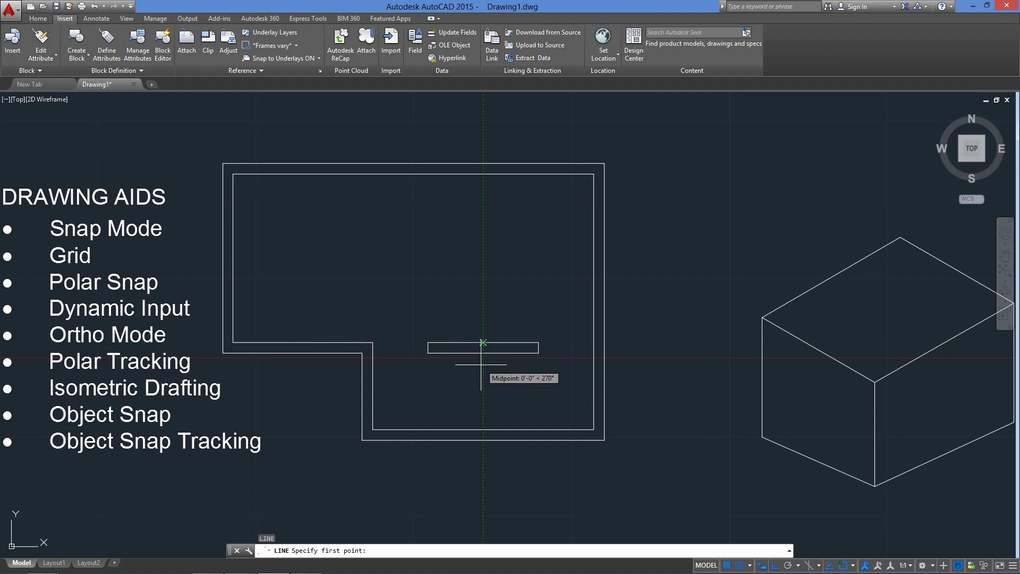
pyautogui.press('Escape')
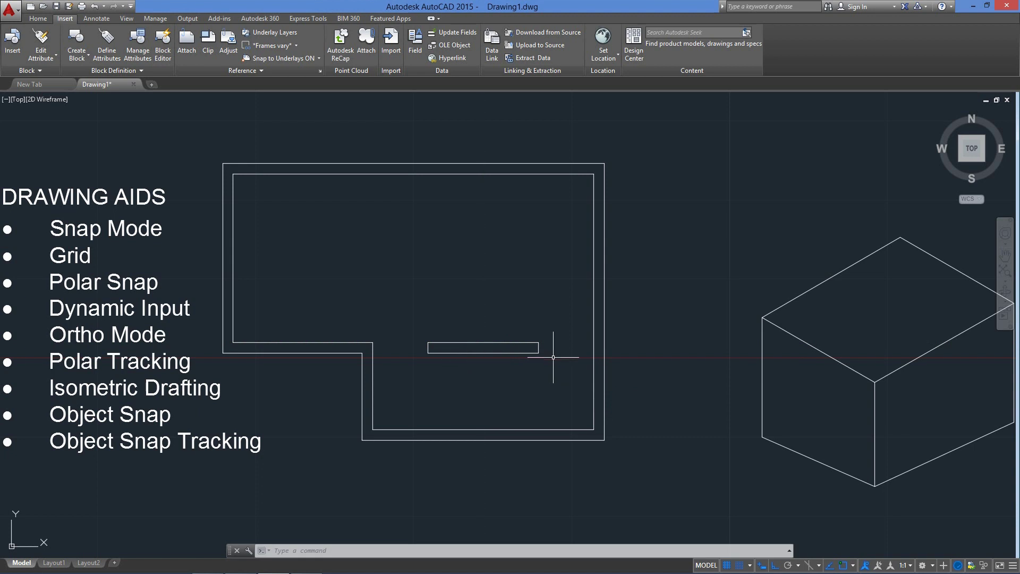
pyautogui.click(799, 566)
pyautogui.click(808, 552)
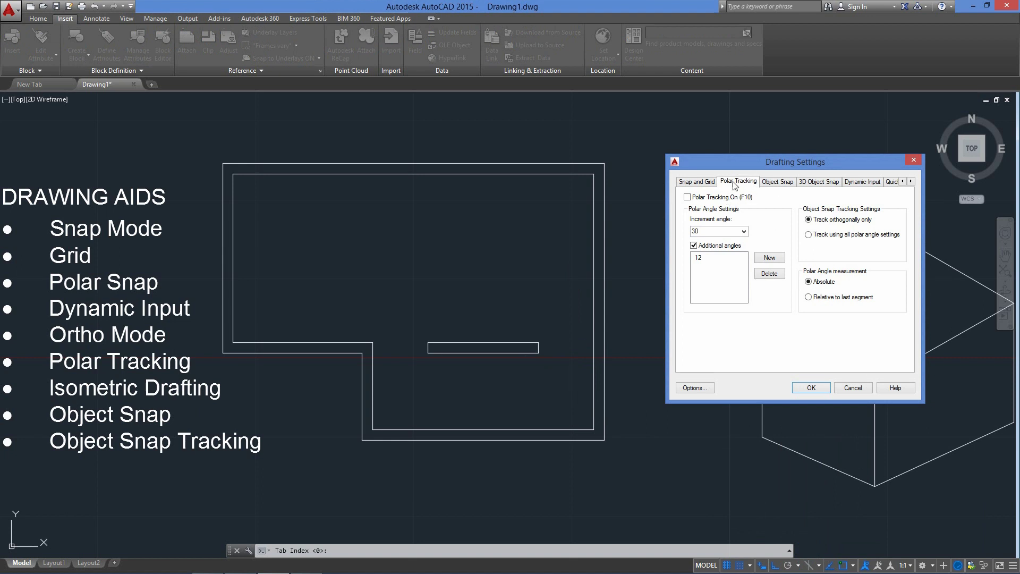
pyautogui.click(809, 236)
pyautogui.click(809, 298)
pyautogui.click(810, 283)
pyautogui.click(809, 221)
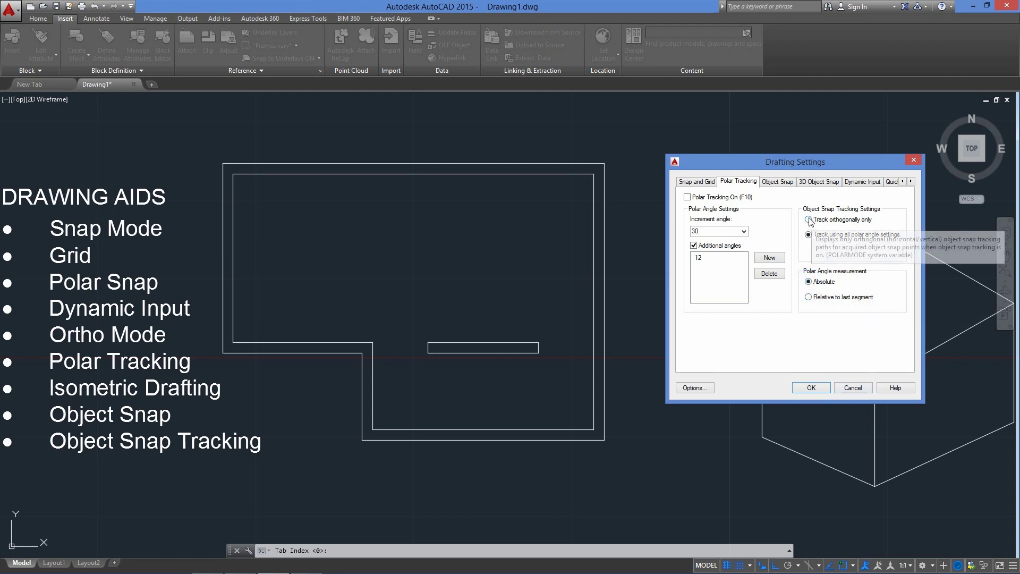
pyautogui.click(812, 388)
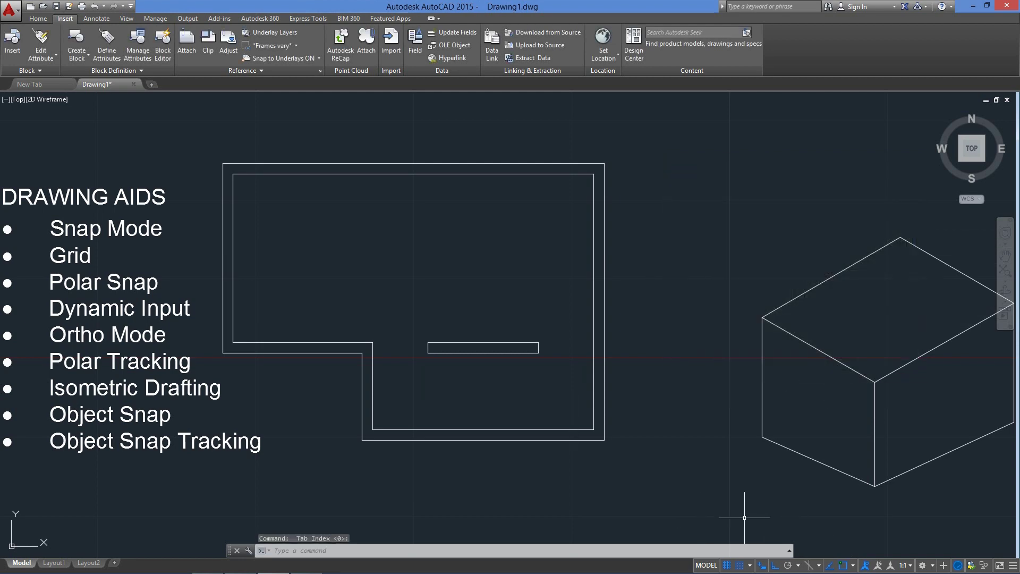
pyautogui.press('Escape')
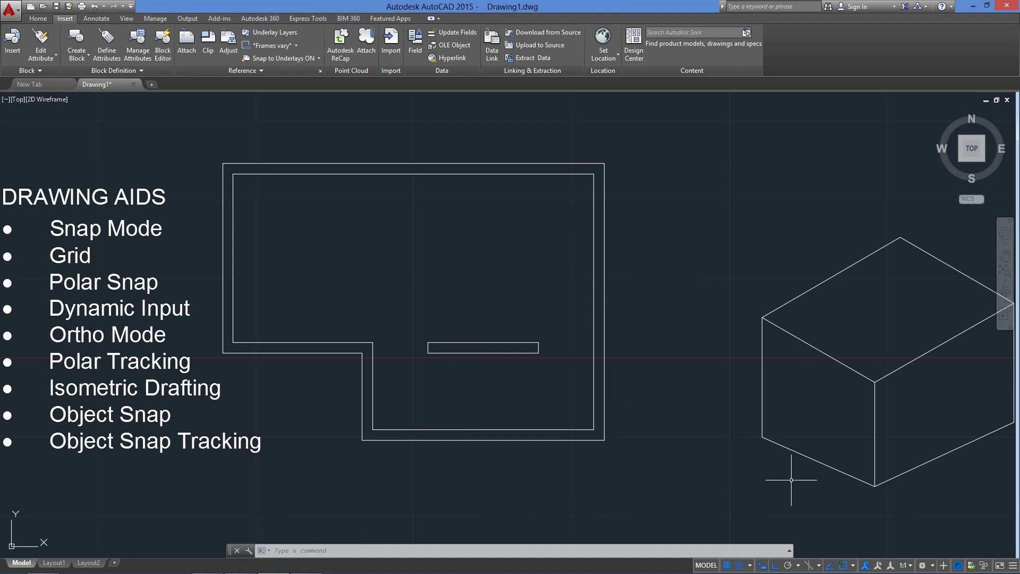
pyautogui.click(1012, 565)
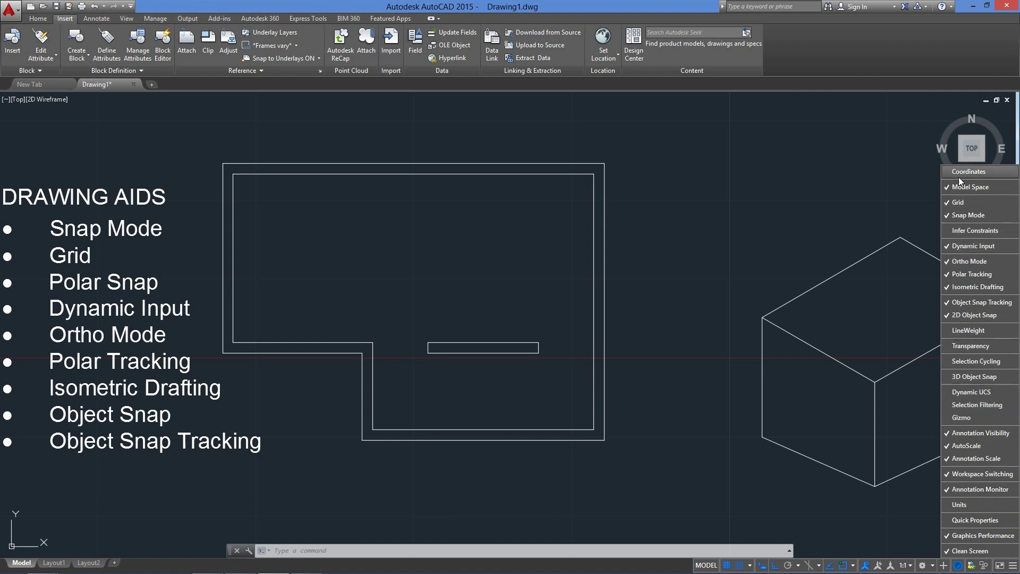
pyautogui.click(725, 492)
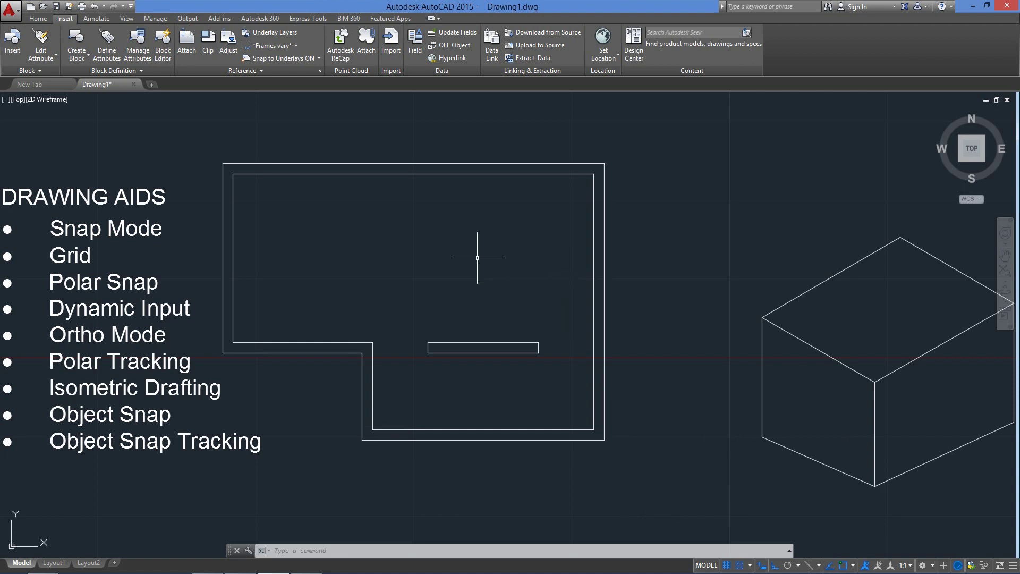
pyautogui.scroll(-2, 478, 258)
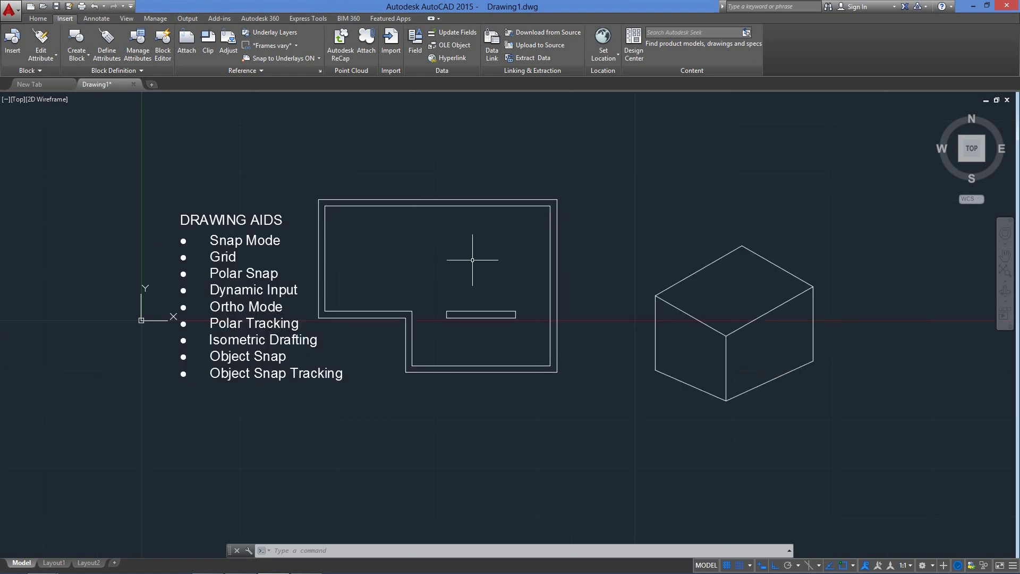
pyautogui.scroll(2, 435, 262)
pyautogui.moveTo(433, 266)
pyautogui.mouseDown(button='middle')
pyautogui.moveTo(440, 244)
pyautogui.moveTo(407, 246)
pyautogui.mouseUp(button='middle')
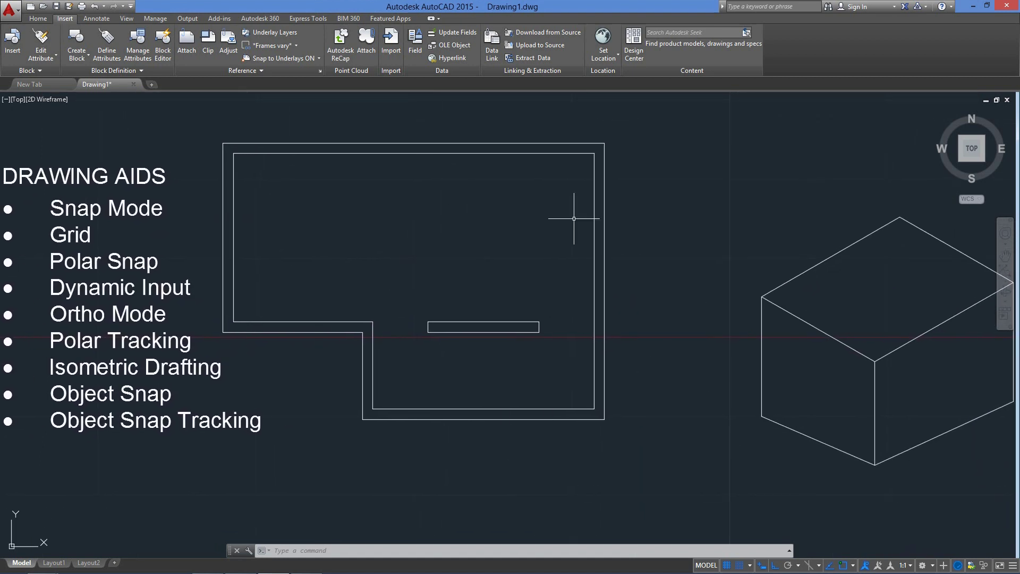